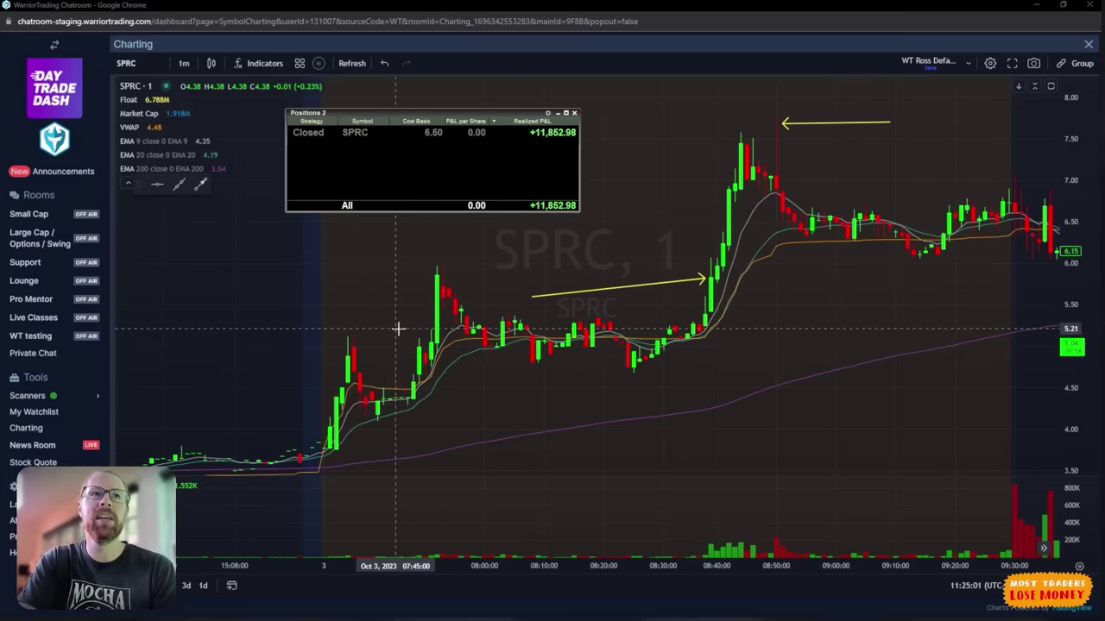
- Close the positions summary and pan the SPRC chart back to the previous day's candles
left_click(397, 329)
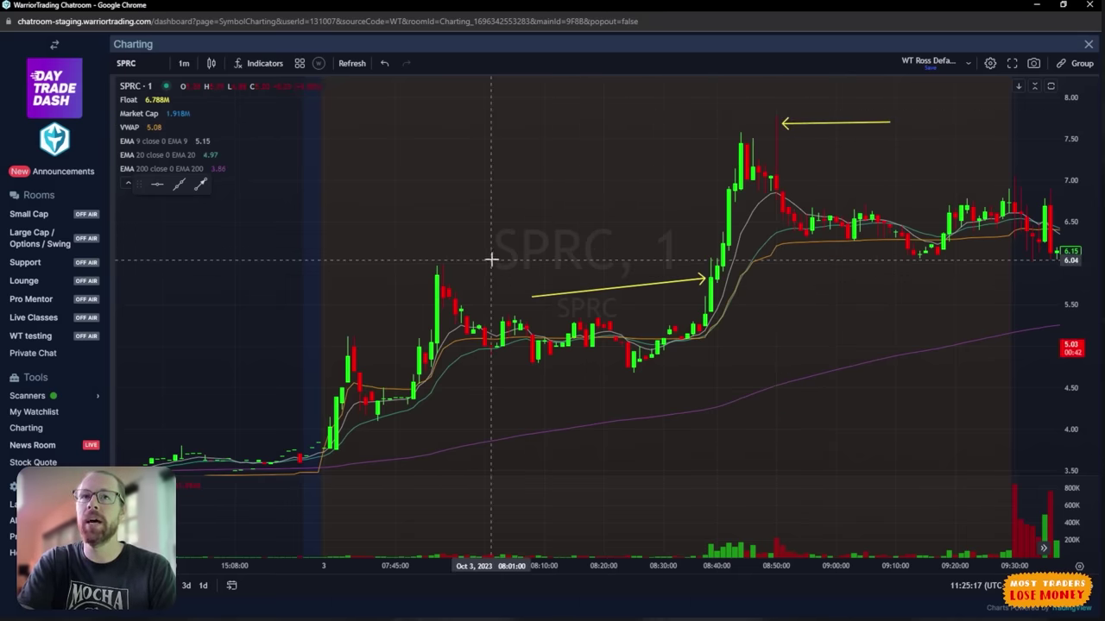
left_click_drag(496, 256, 1013, 234)
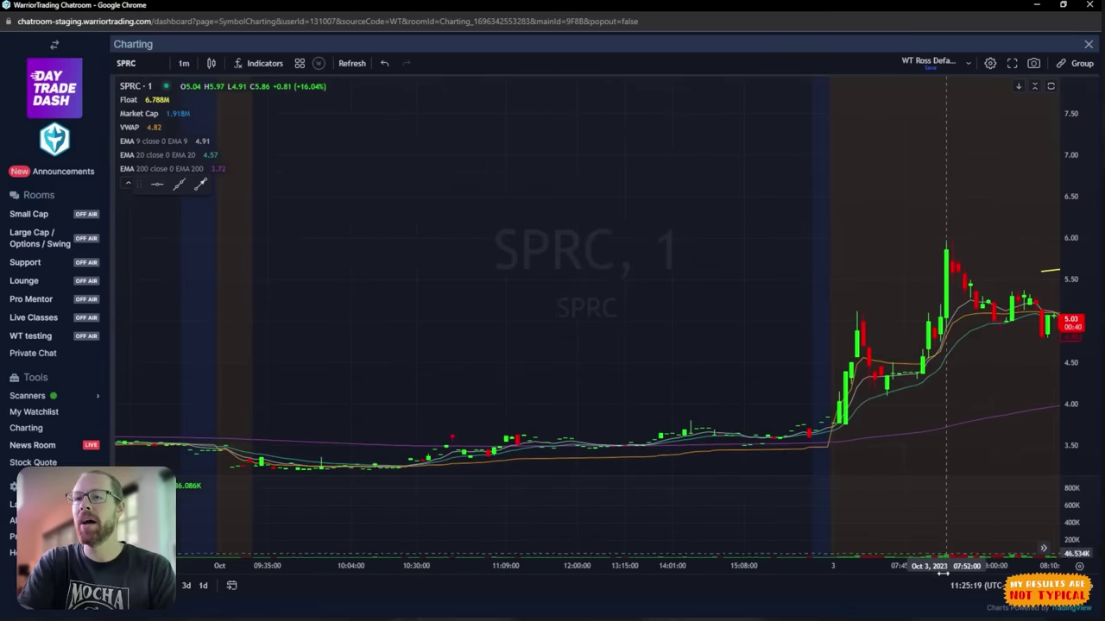
scroll(929, 574, "up", 5)
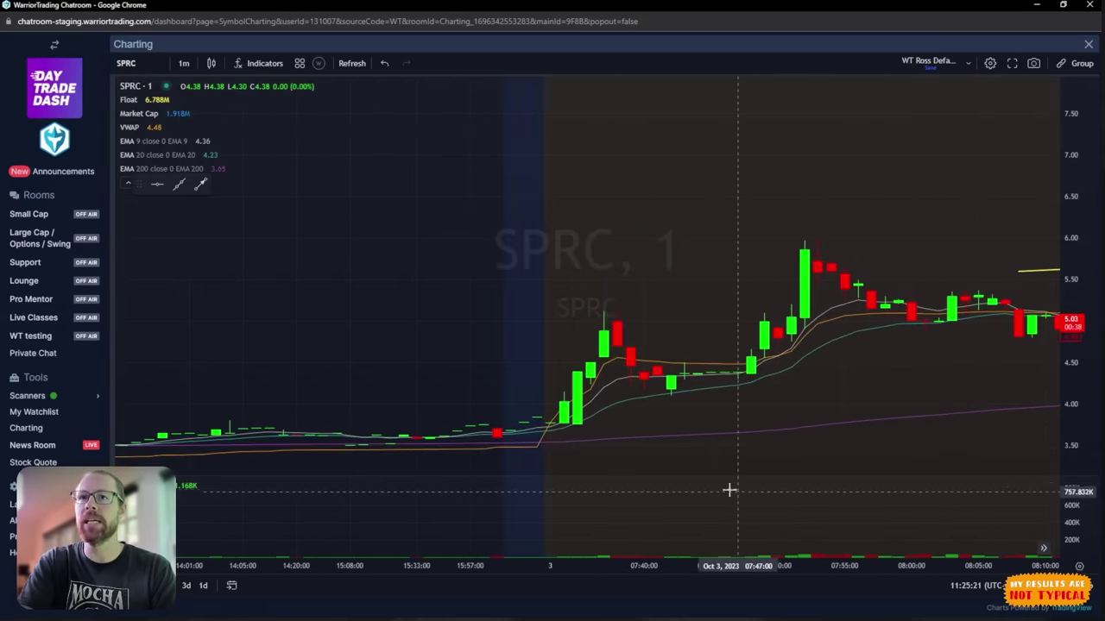
left_click_drag(967, 469, 1044, 397)
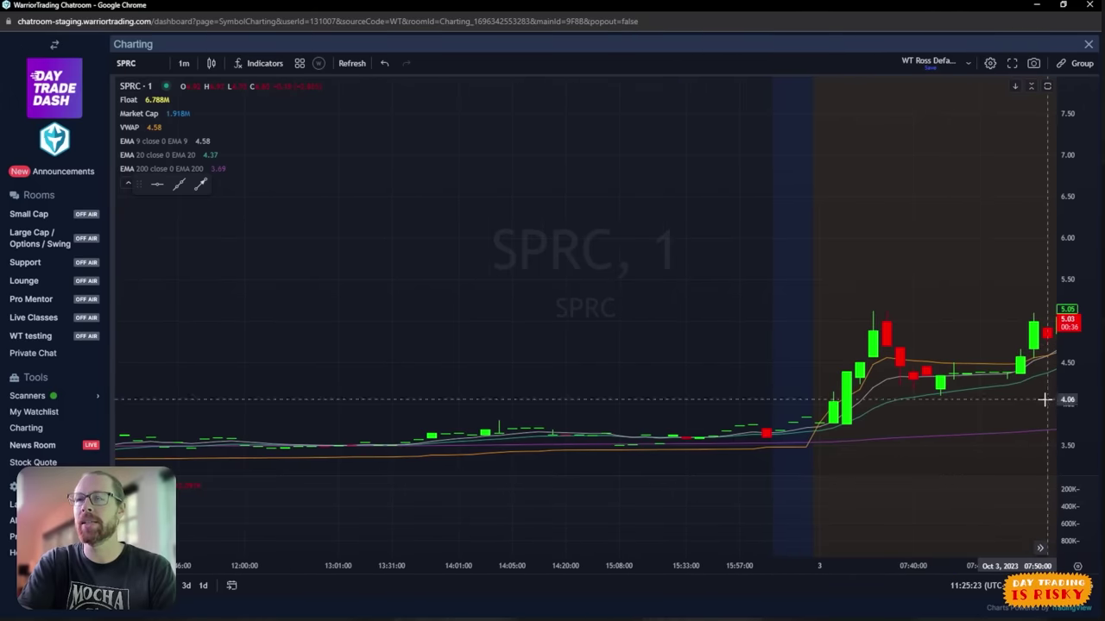
mouse_move(70, 398)
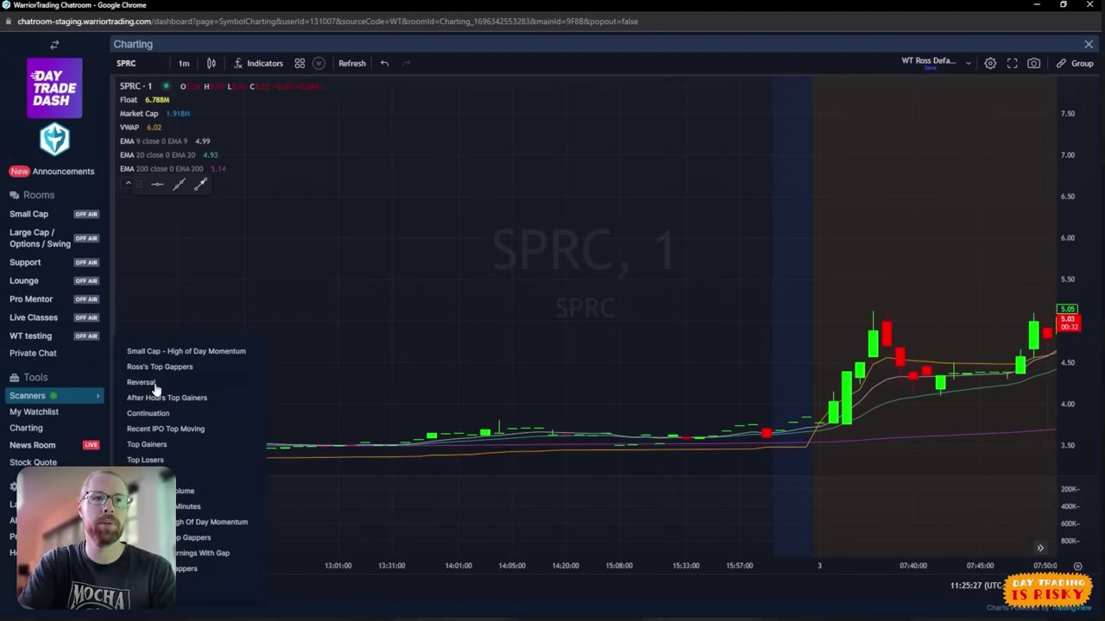
- Open Ross's Top Gappers beside the SPRC chart, then widen the chart and narrow the scanner
left_click(156, 367)
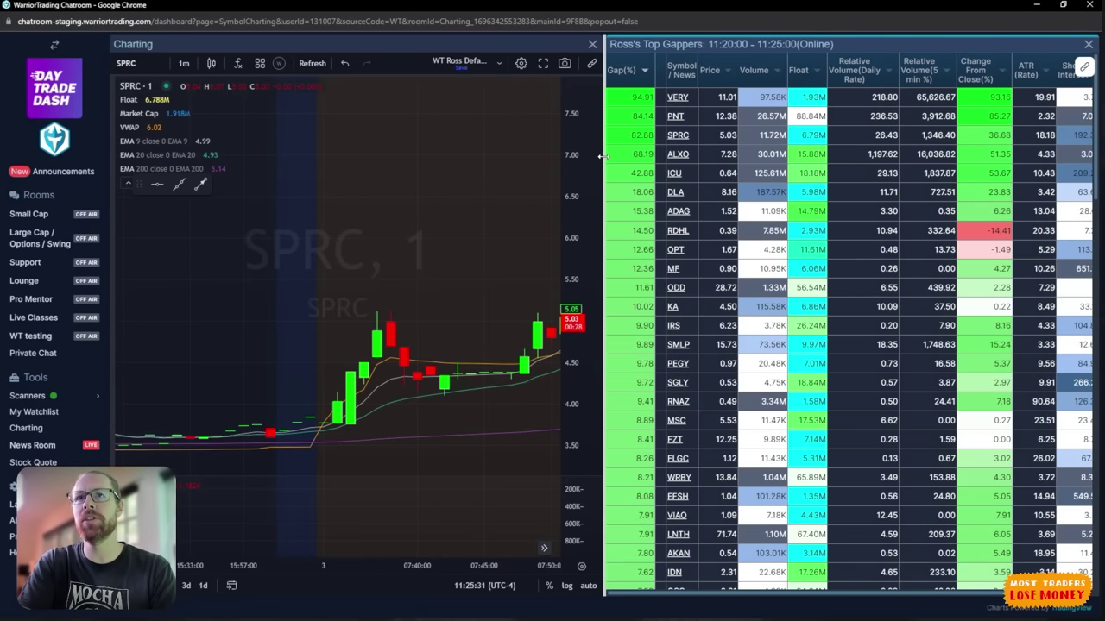
left_click_drag(602, 153, 762, 159)
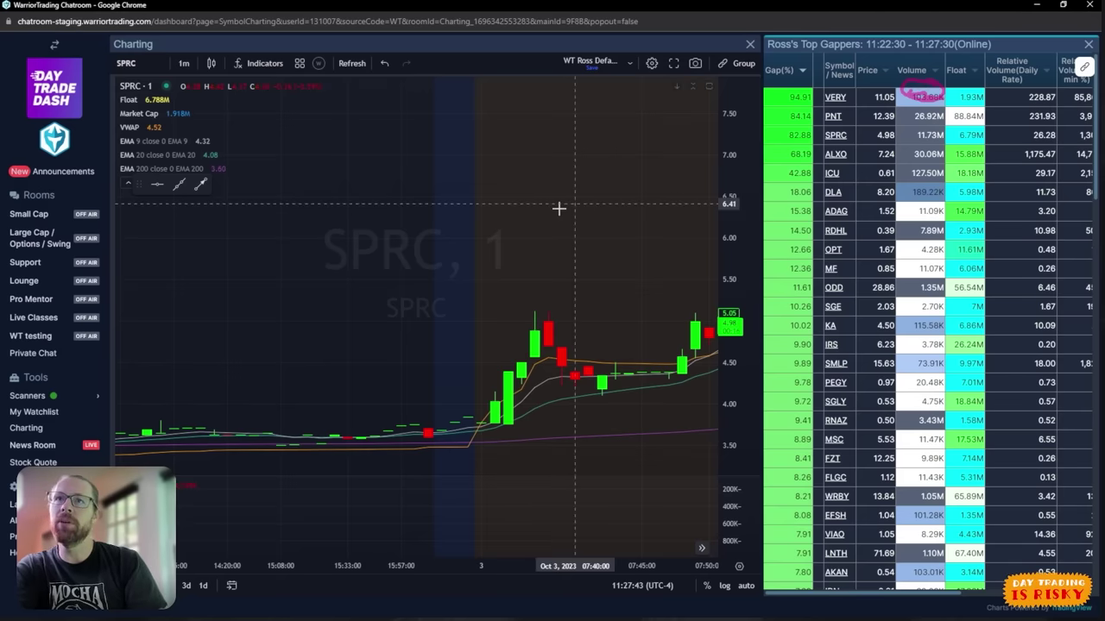
- Switch the chart to PNT, zoom out to its morning history, and link it to the quote
key("Up")
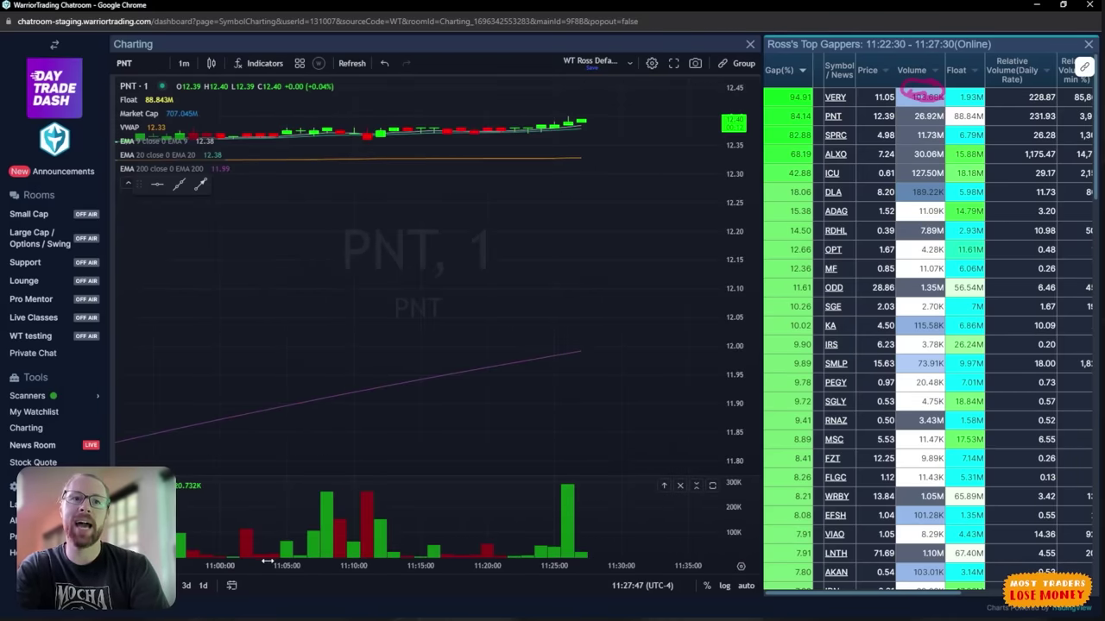
left_click_drag(267, 565, 513, 286)
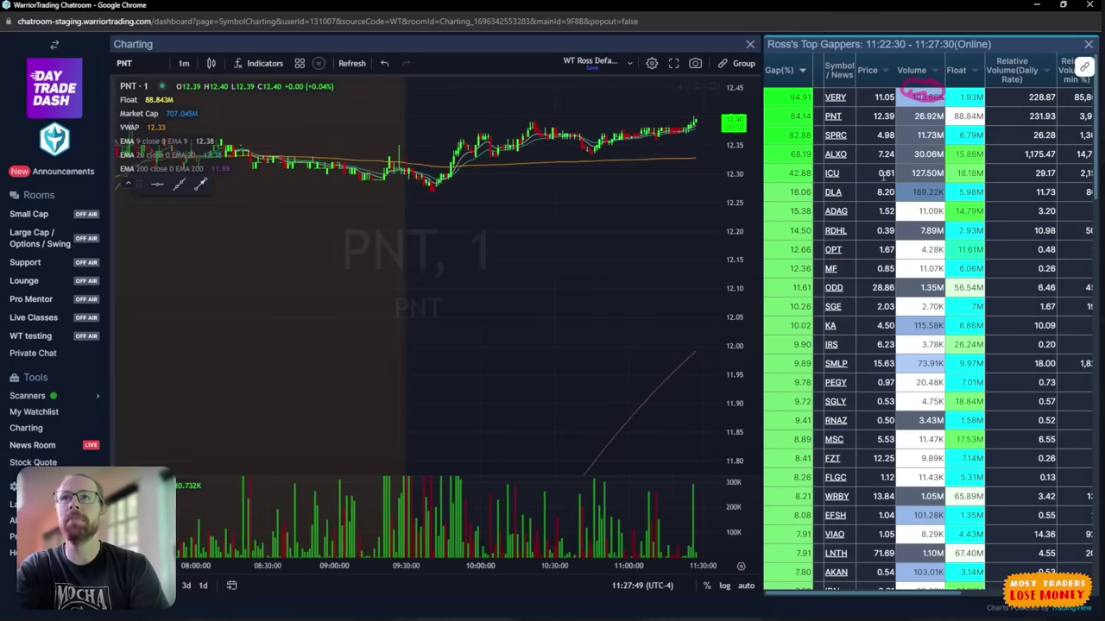
left_click(833, 117)
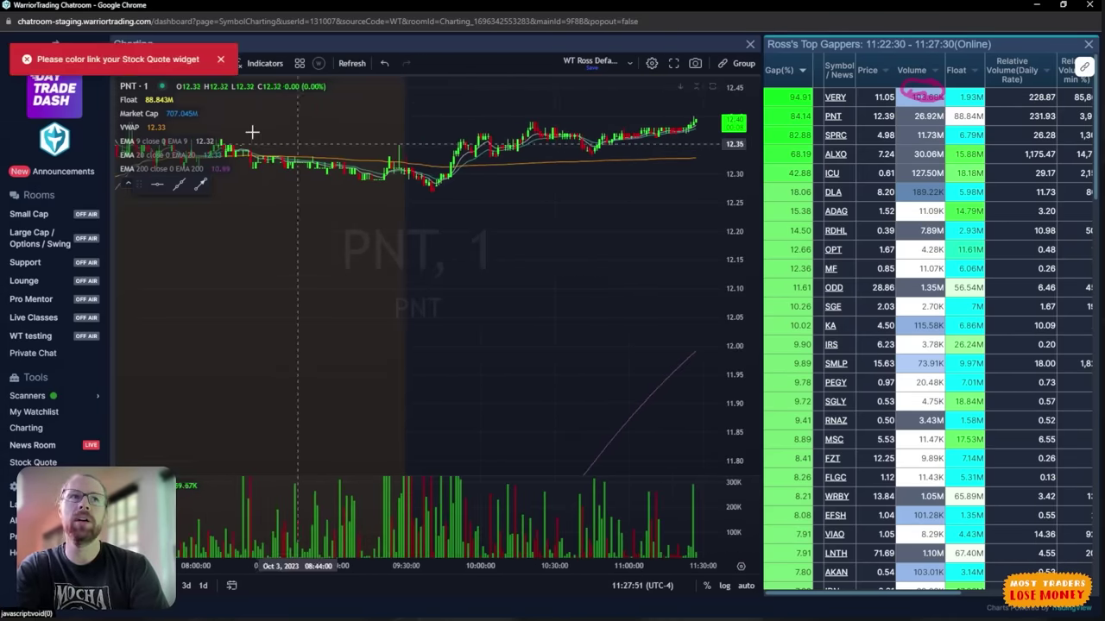
left_click(220, 62)
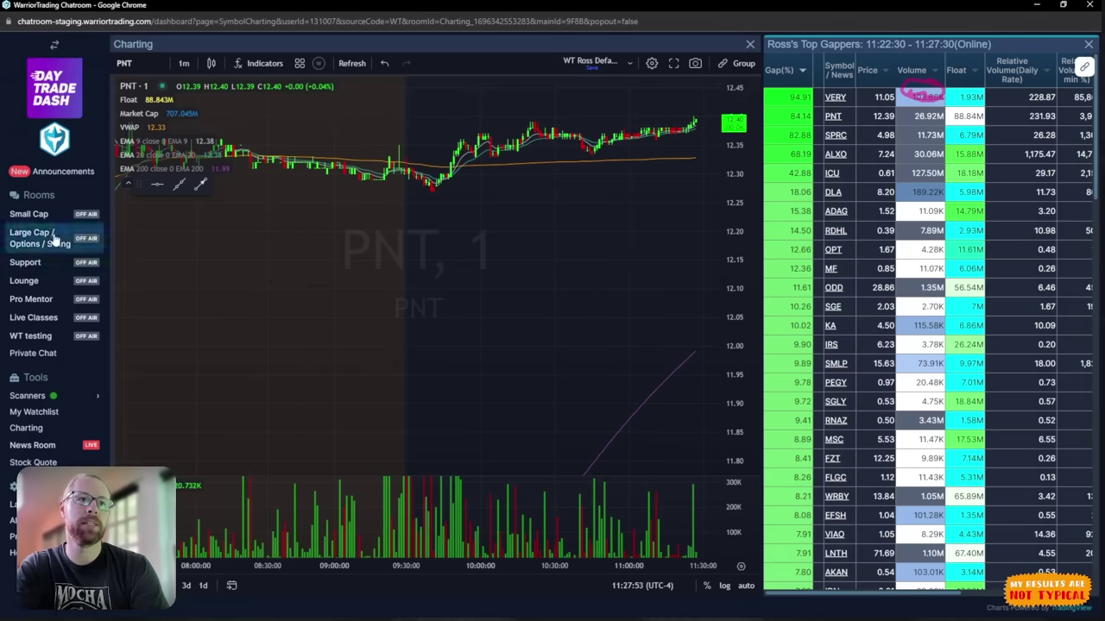
- Look up PNT's quote and news headlines in a Stock Quote panel
left_click(33, 461)
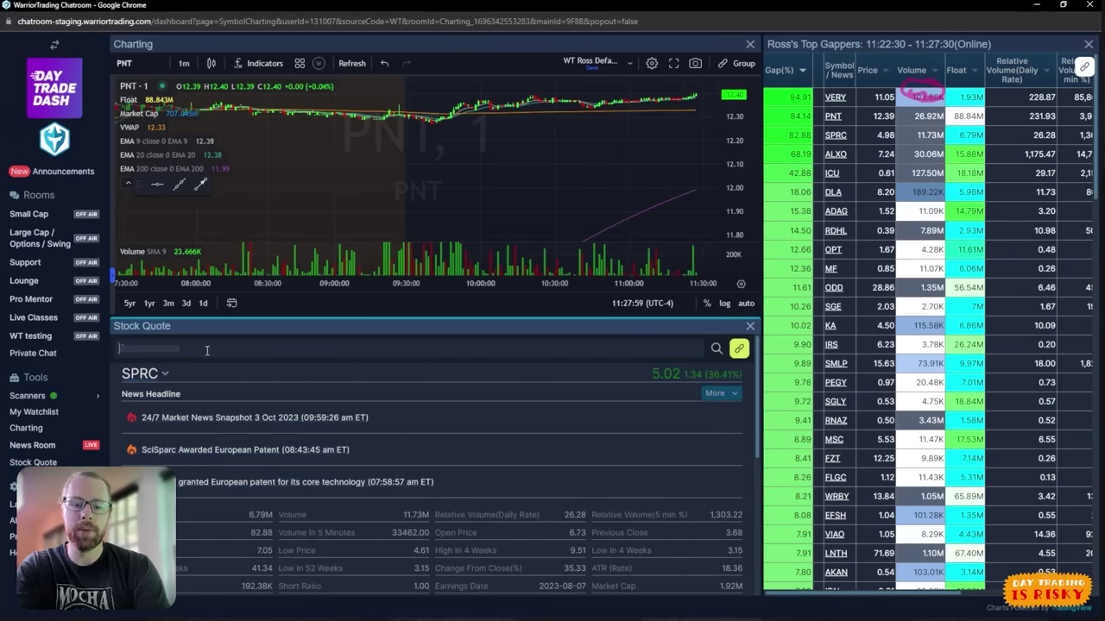
type("pnt")
key("Return")
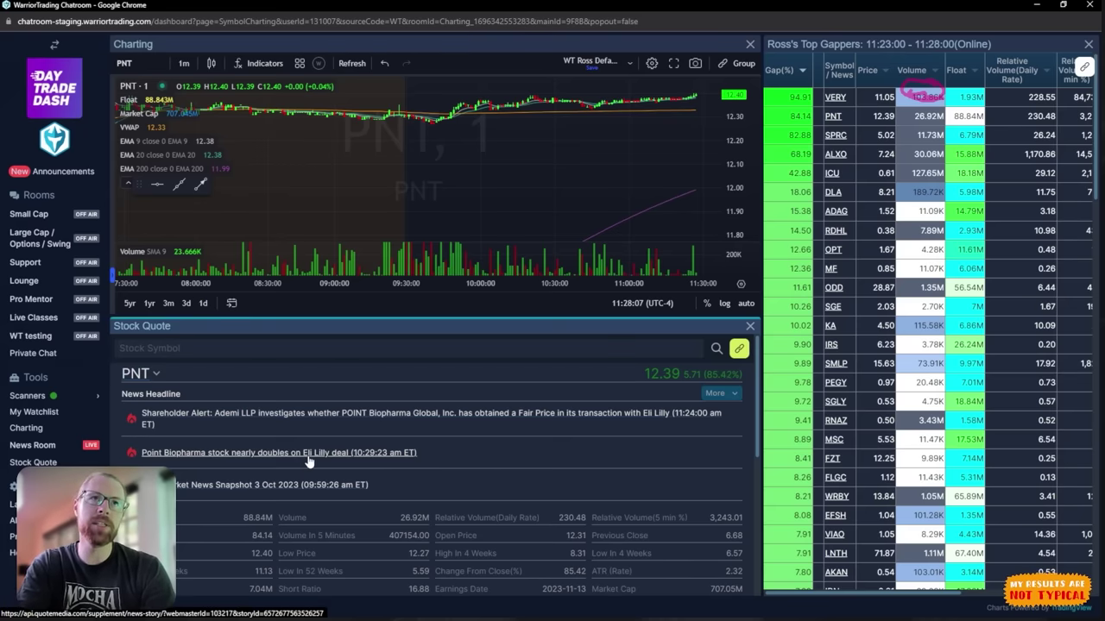
- Close the quote panel, load SPRC on the chart, and zoom into its early-morning candles
left_click(748, 327)
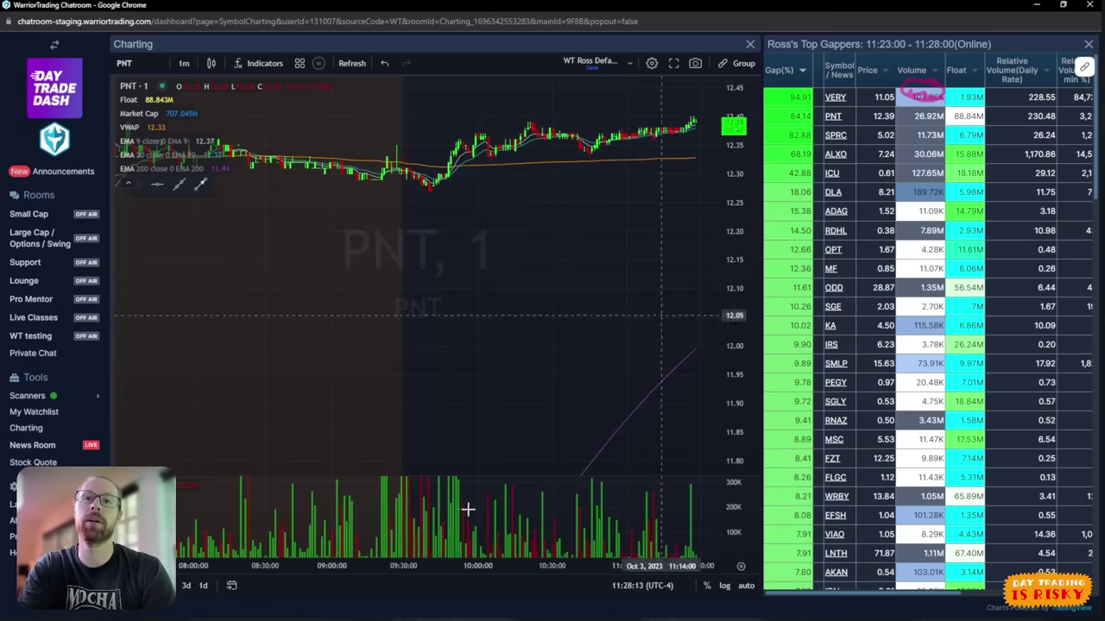
type("SPRC")
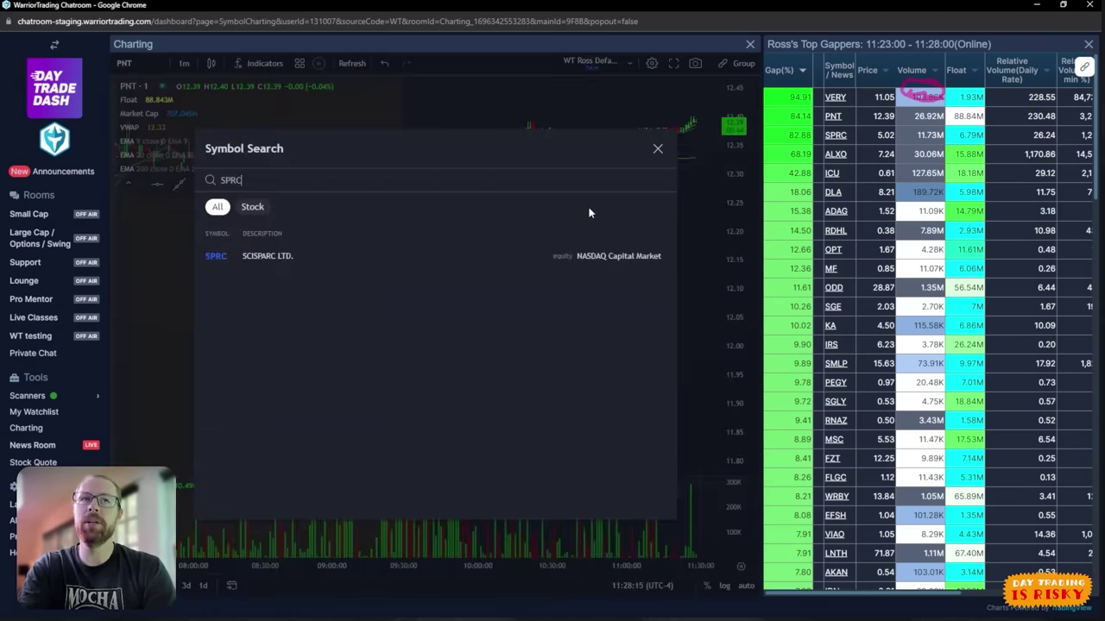
key("Return")
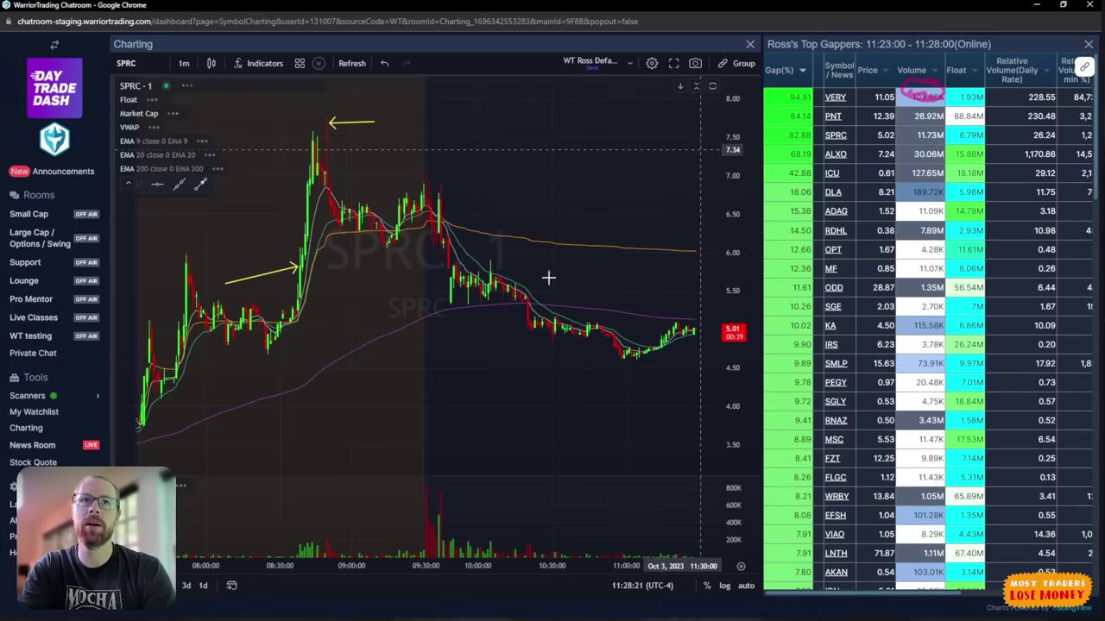
left_click_drag(314, 527, 634, 556)
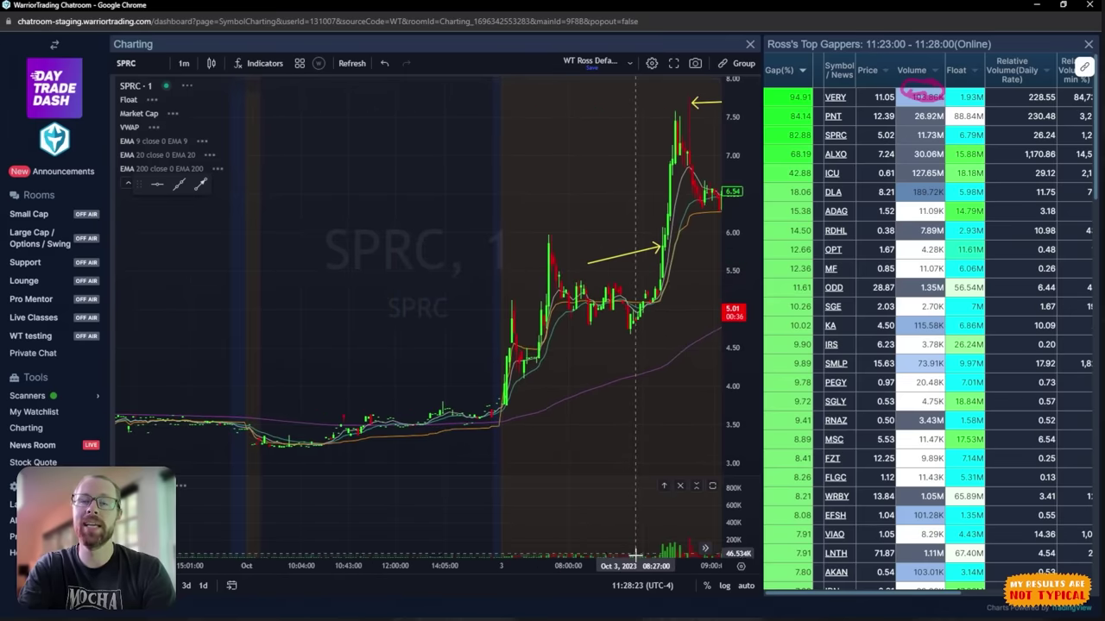
scroll(656, 563, "up", 5)
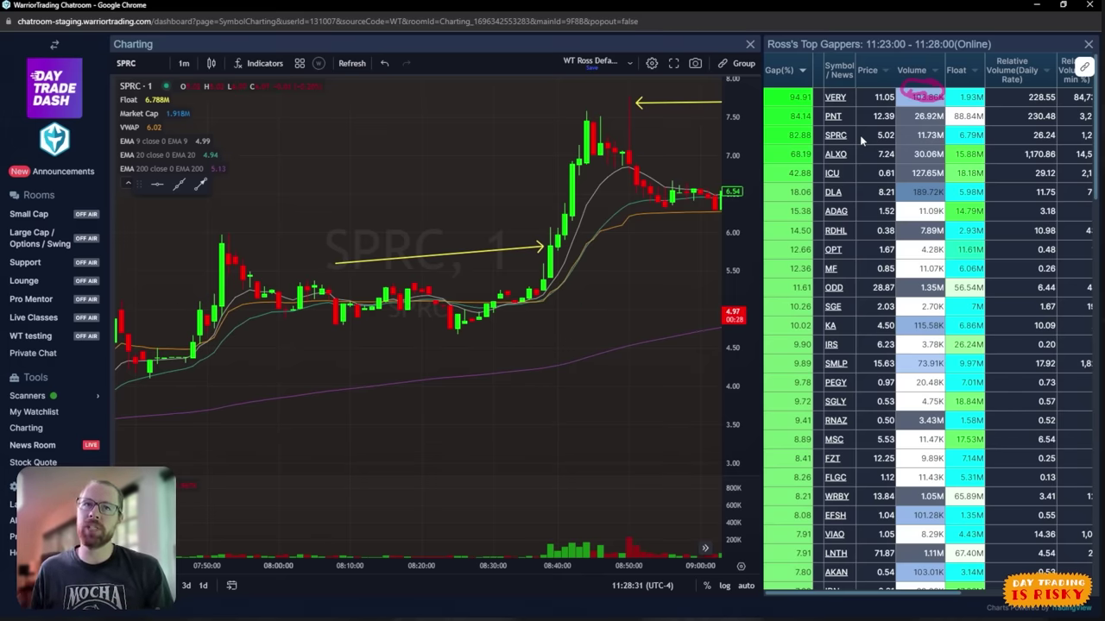
scroll(604, 392, "down", 5)
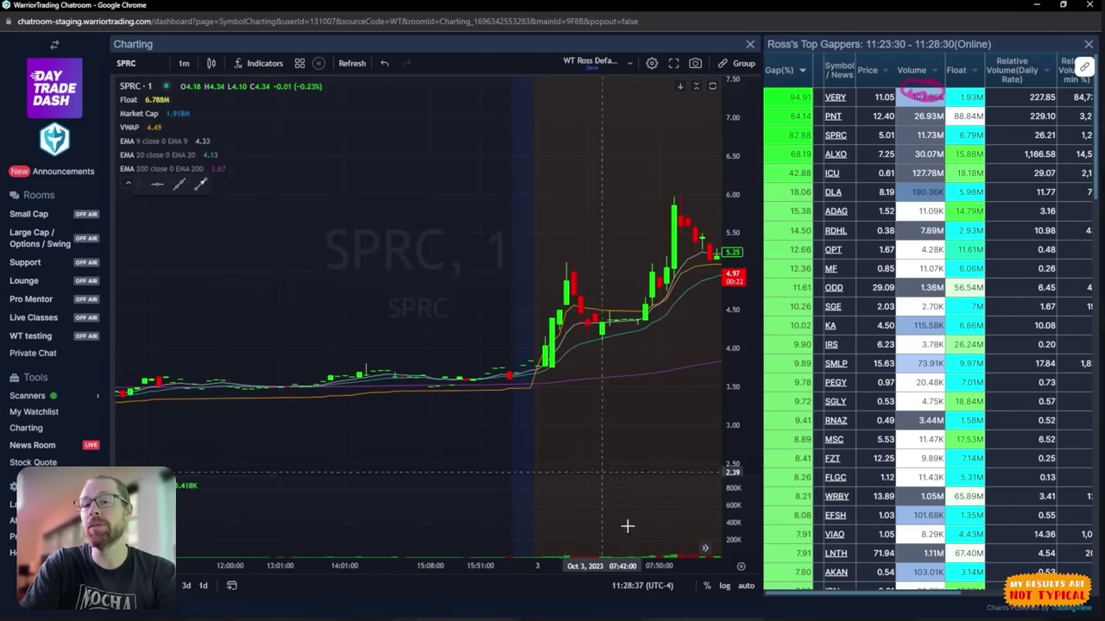
scroll(665, 566, "up", 5)
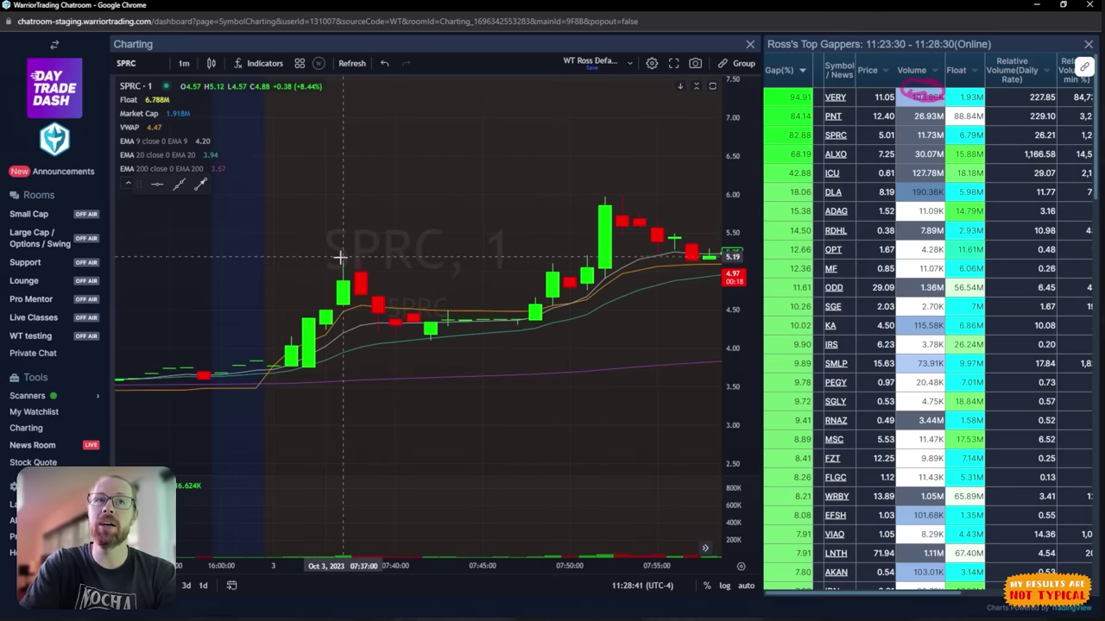
- Draw a horizontal blue line at the breakout level and hand-highlight the pullback and tall green candle
left_click(179, 183)
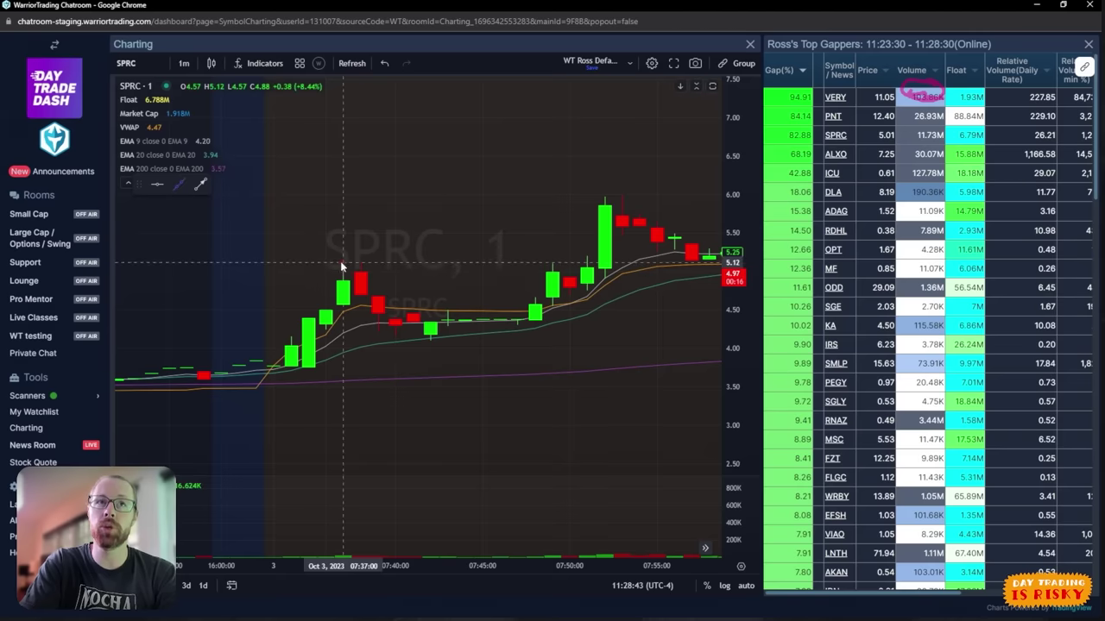
left_click(363, 262)
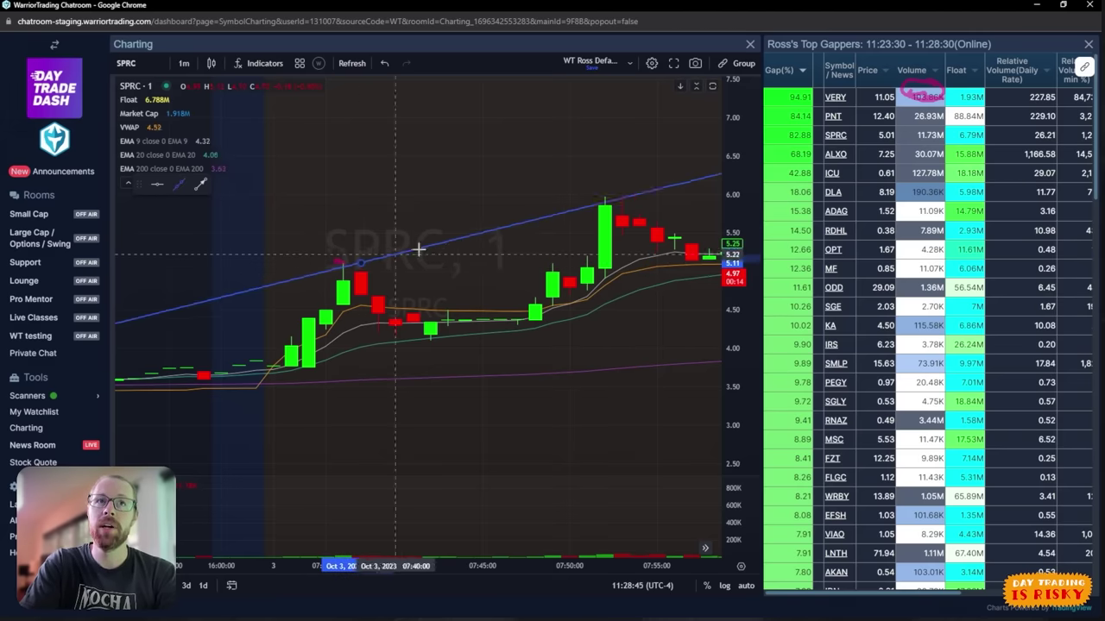
left_click(587, 262)
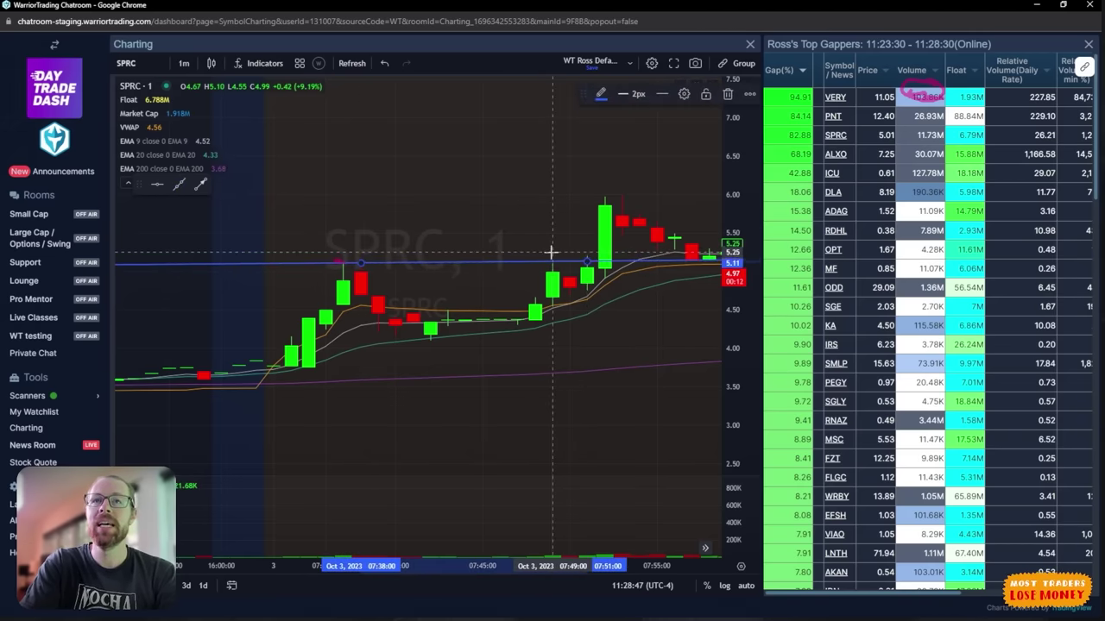
left_click(552, 268)
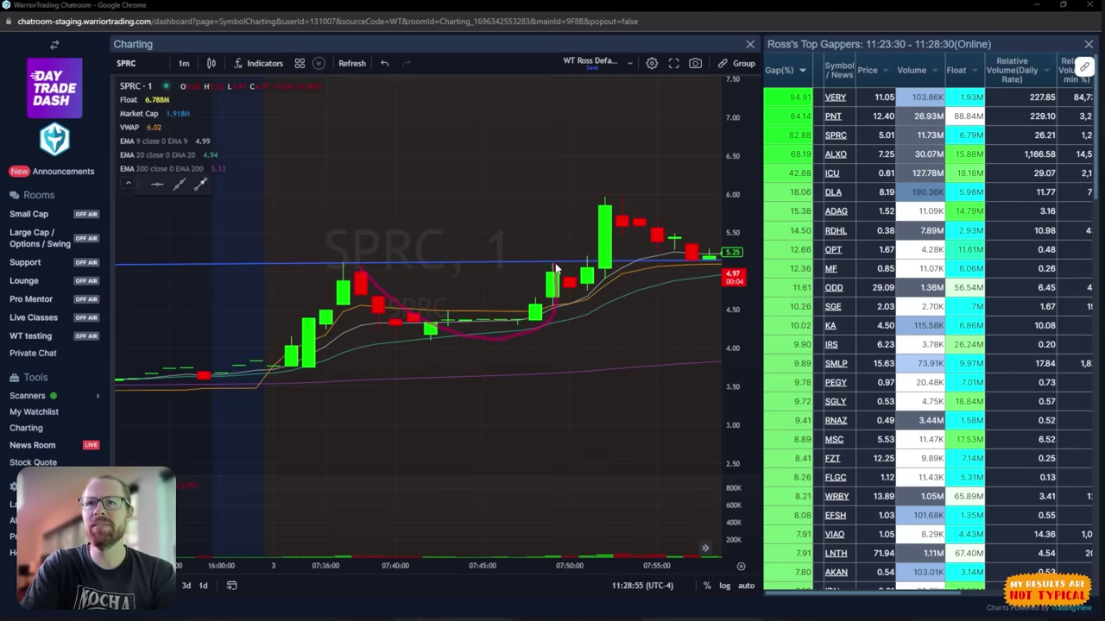
left_click_drag(556, 269, 602, 276)
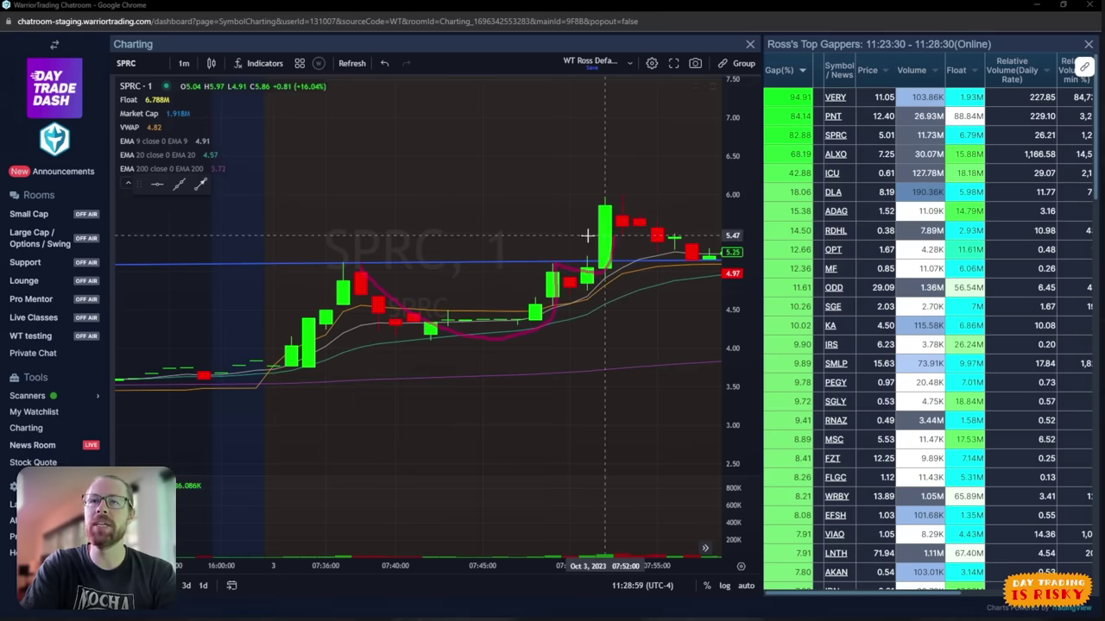
left_click_drag(584, 234, 602, 237)
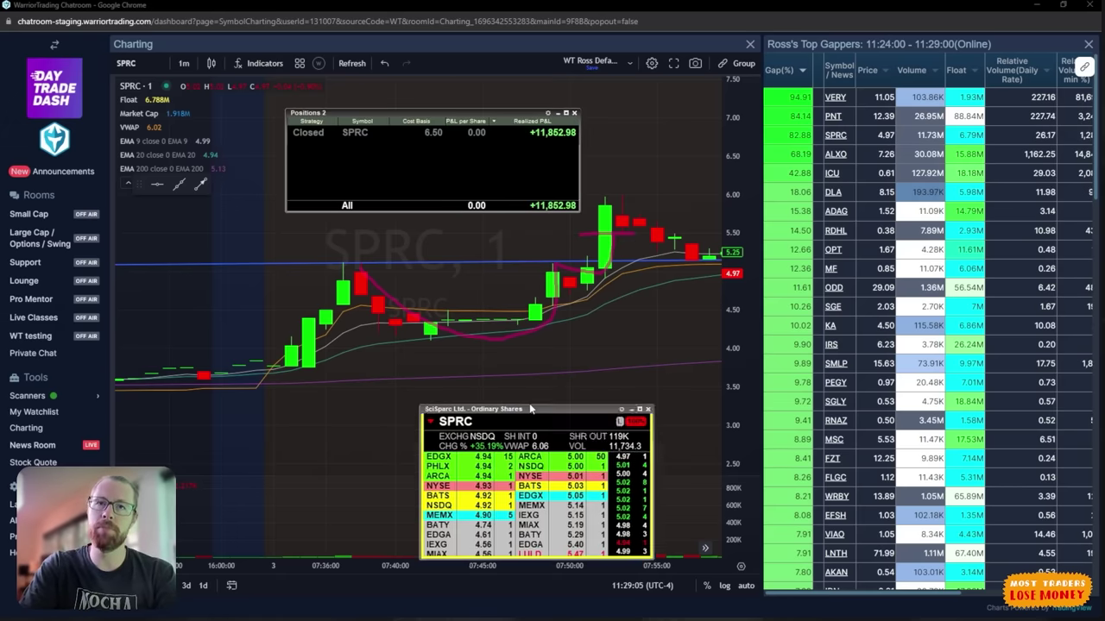
- Move the SPRC Level 2 window out of the way and dismiss the positions window
left_click_drag(529, 410, 443, 224)
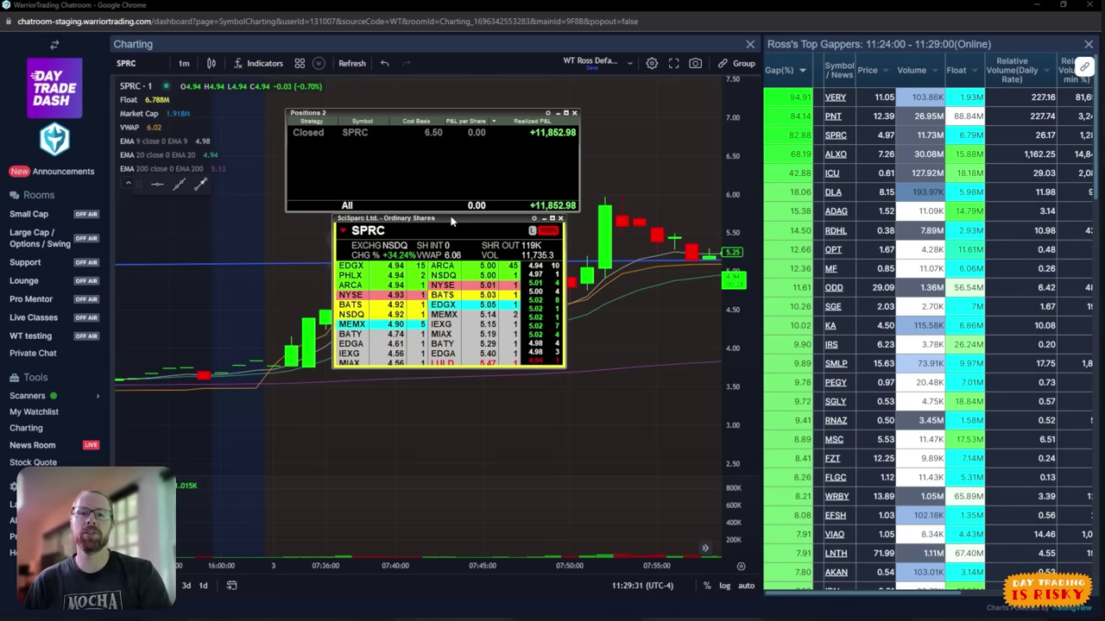
left_click_drag(451, 220, 518, 617)
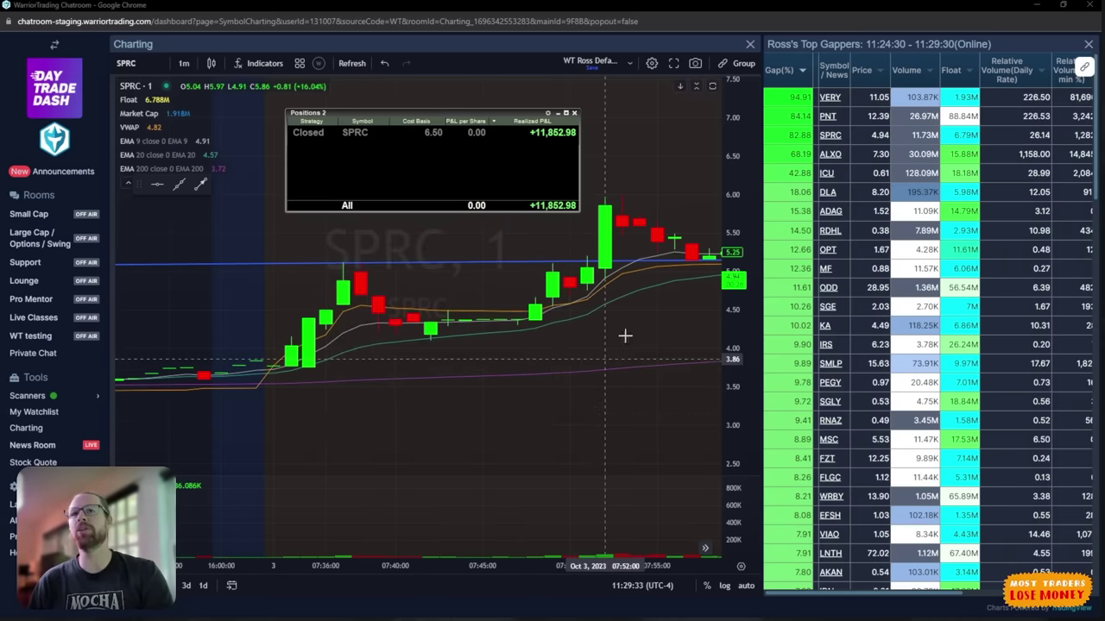
left_click(639, 304)
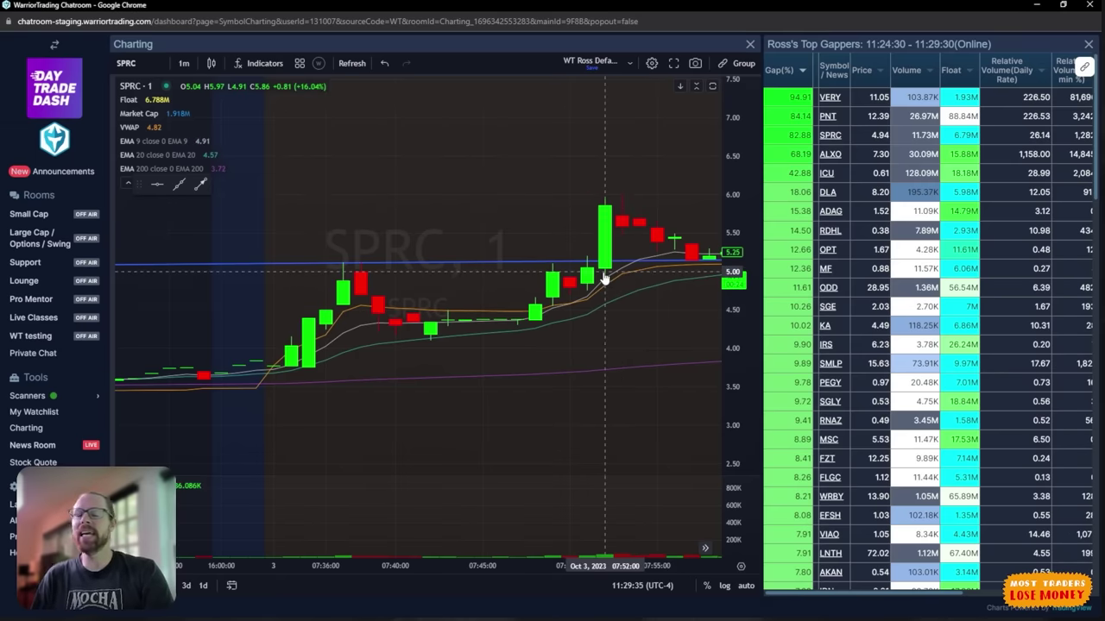
- Scroll the SPRC chart forward to its later run-up toward 7.50
scroll(604, 278, "right", 10)
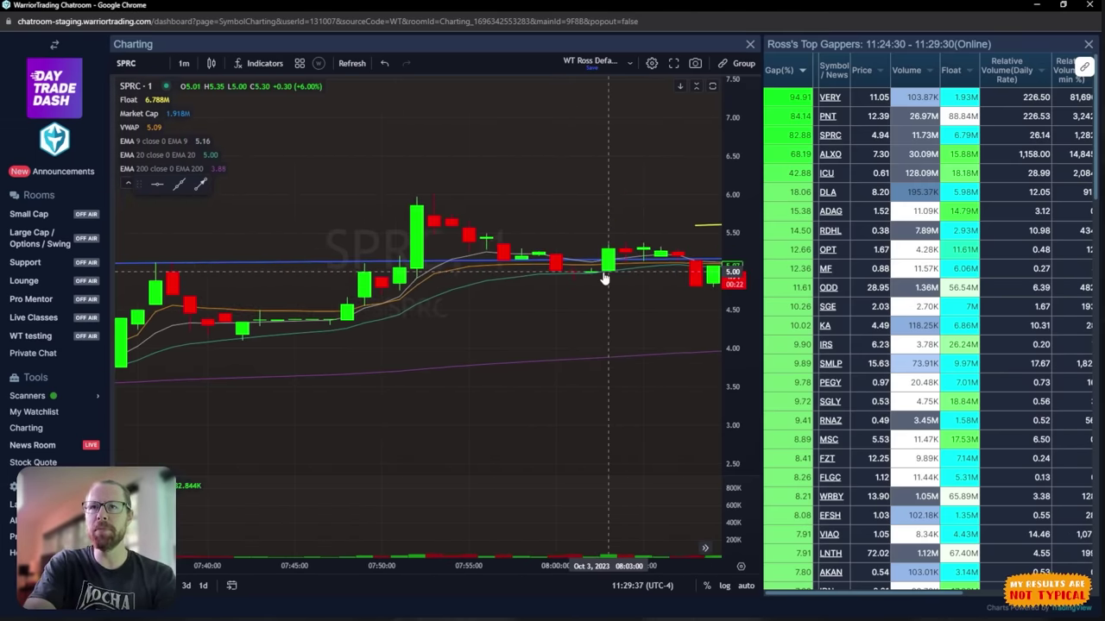
scroll(604, 272, "right", 15)
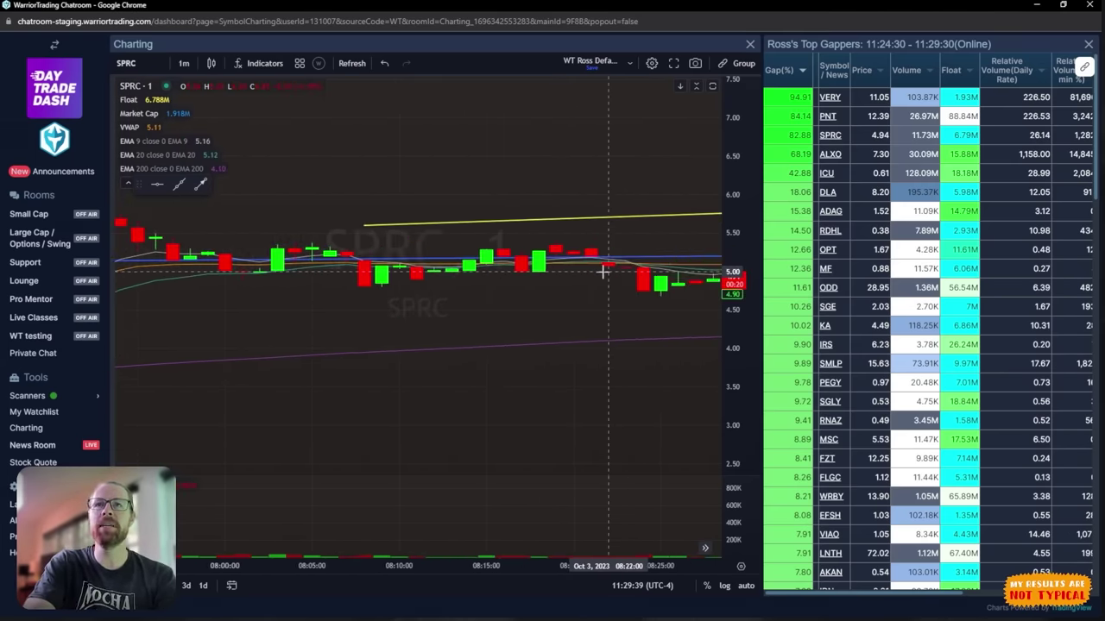
scroll(605, 272, "right", 10)
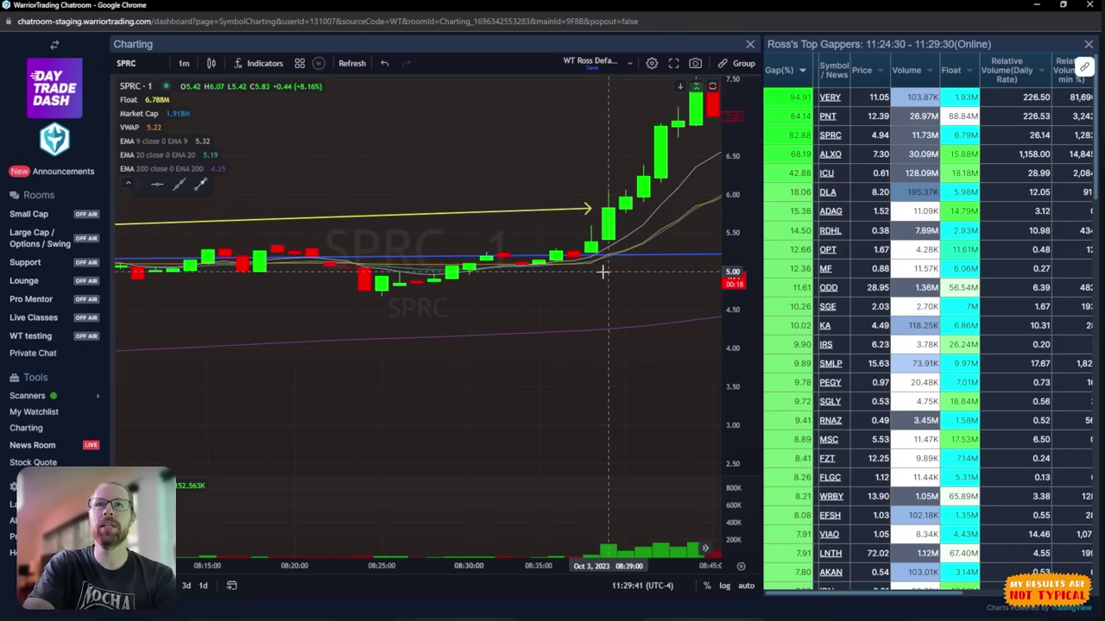
scroll(721, 169, "right", 5)
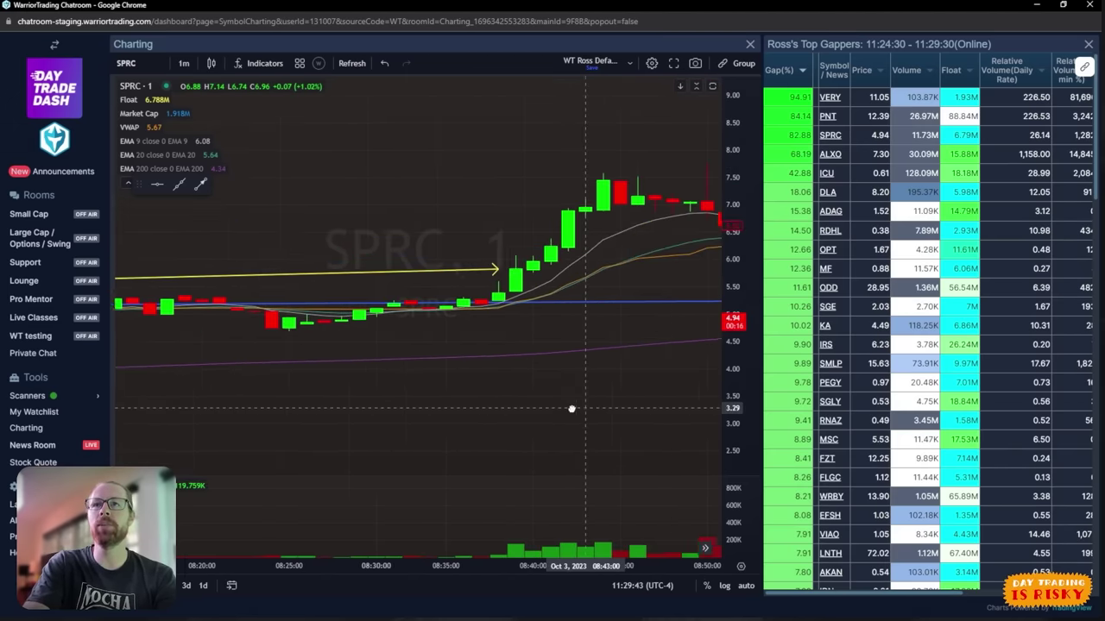
- Switch SPRC to 10-second candles and zoom the price and time axes onto the 08:40 breakout
left_click(185, 63)
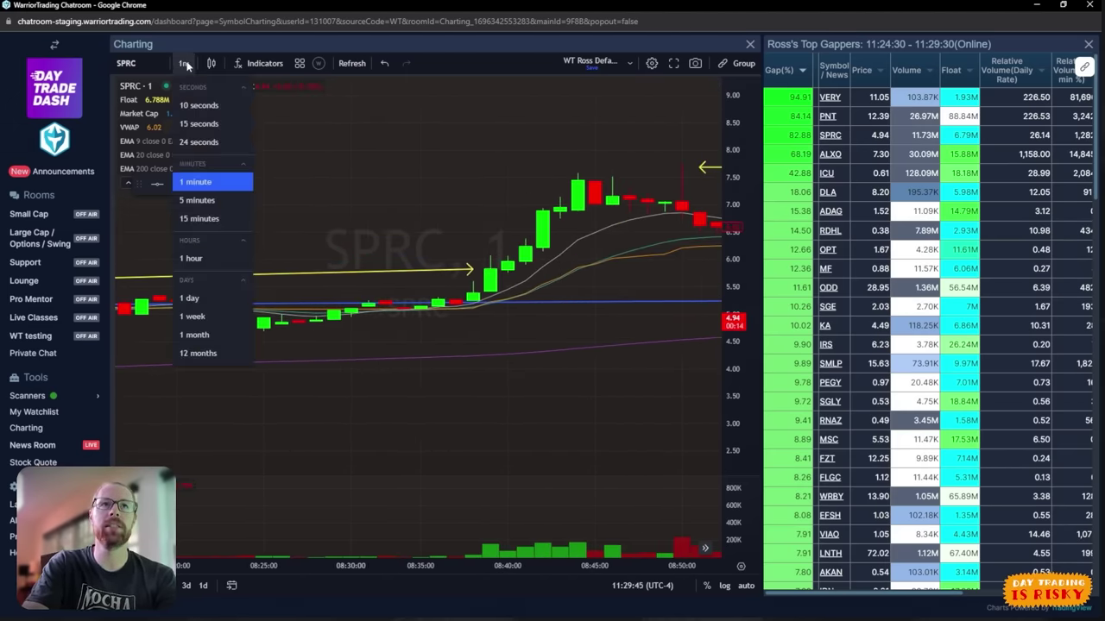
left_click(204, 105)
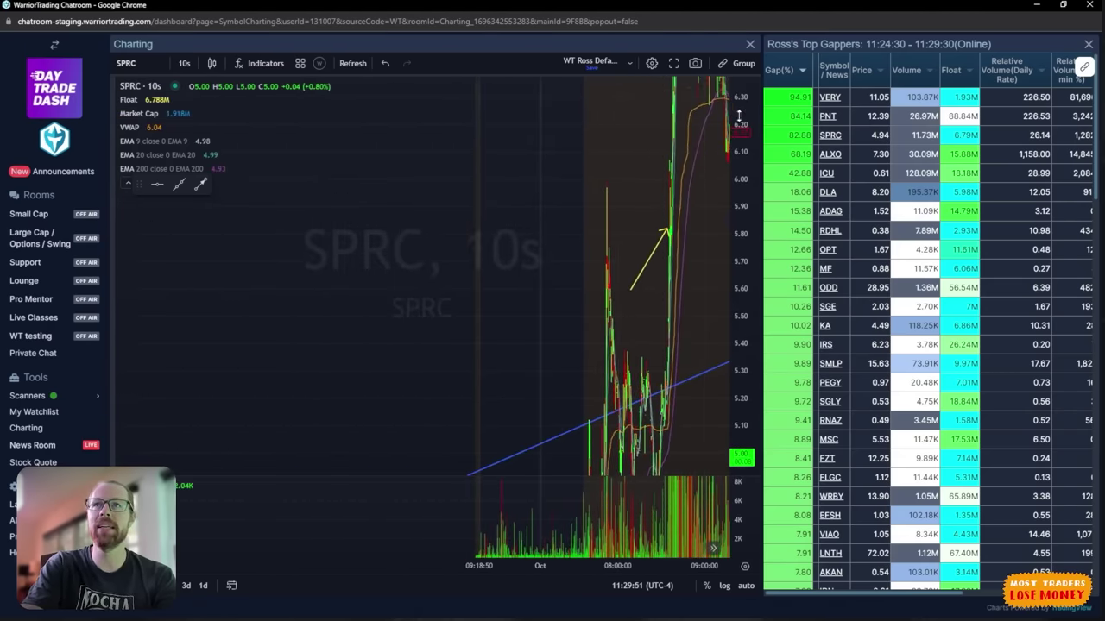
left_click_drag(737, 447, 732, 509)
left_click_drag(665, 561, 670, 425)
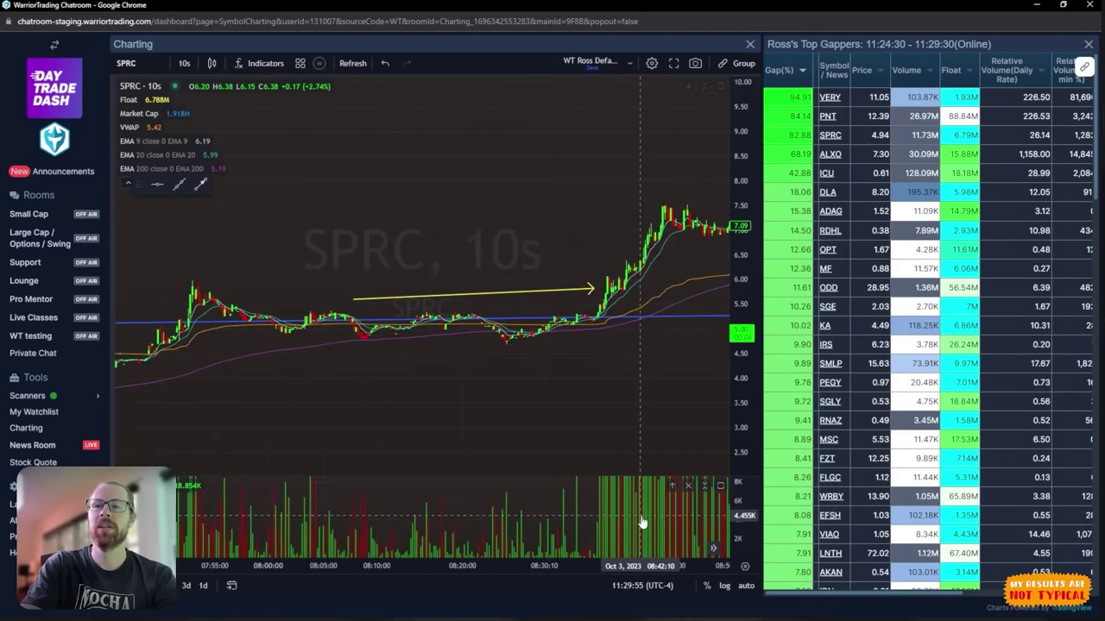
left_click_drag(634, 559, 523, 490)
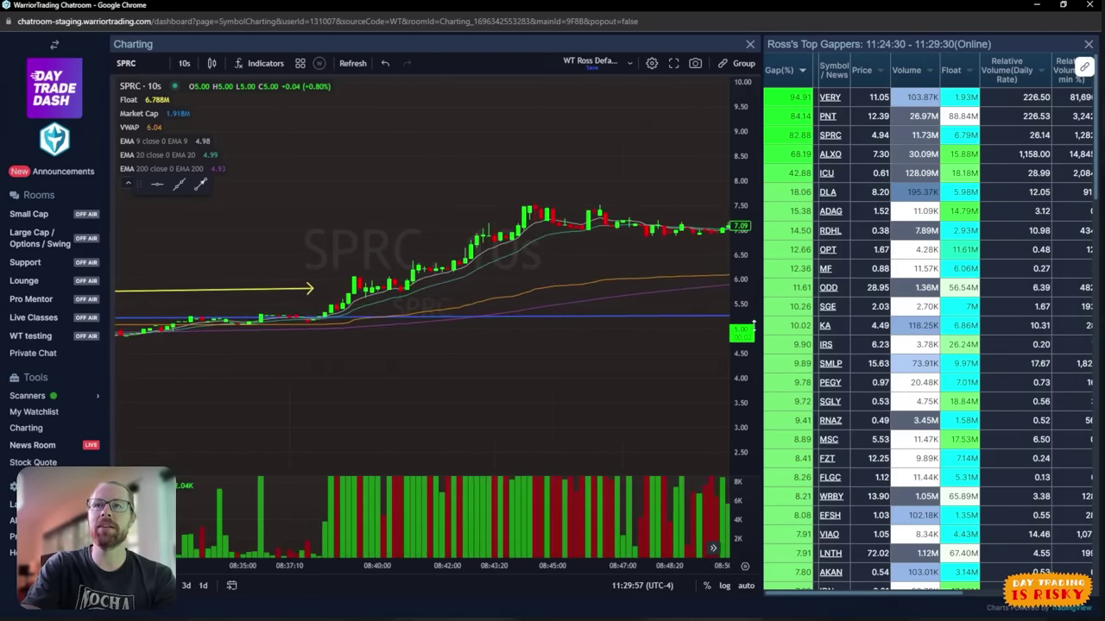
left_click_drag(752, 326, 618, 299)
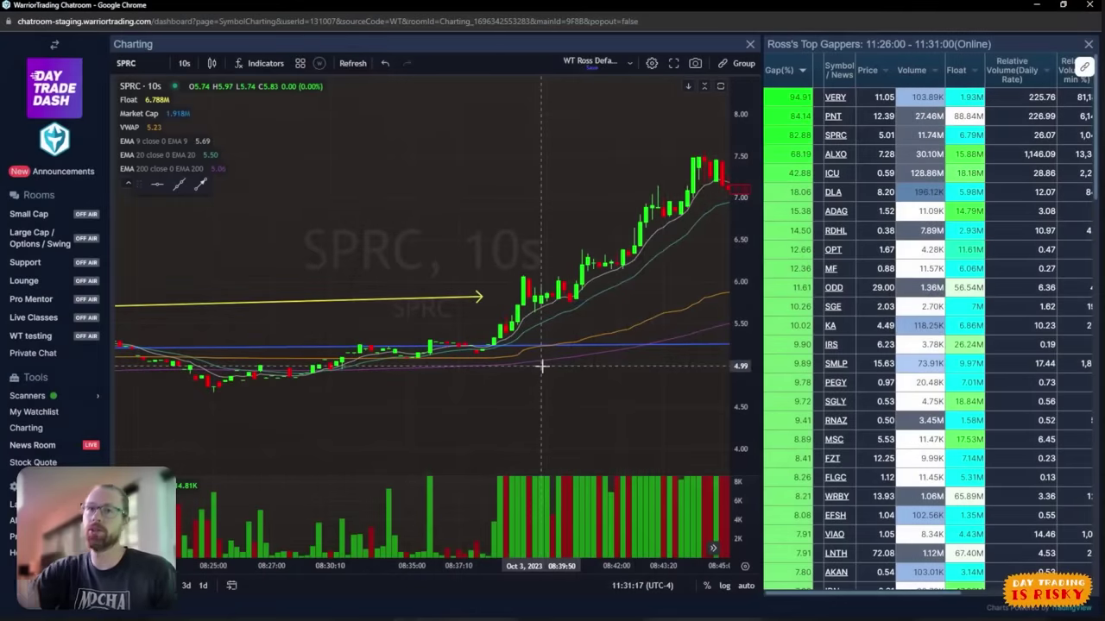
- Draw an ascending blue trend line along the rising lows of the 10-second run-up
left_click(176, 186)
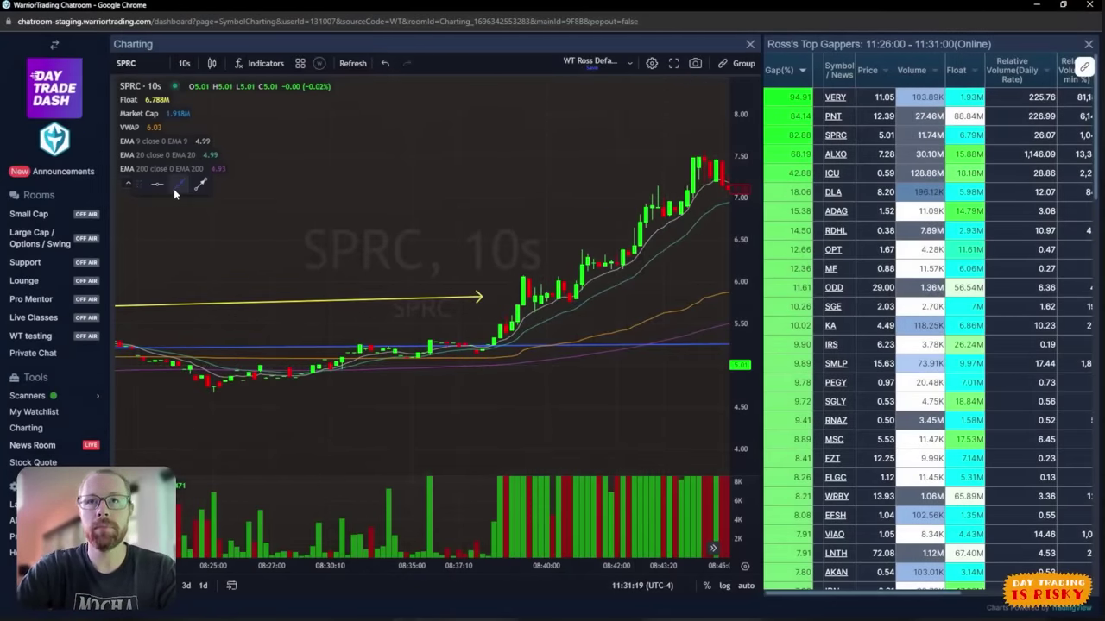
left_click(610, 270)
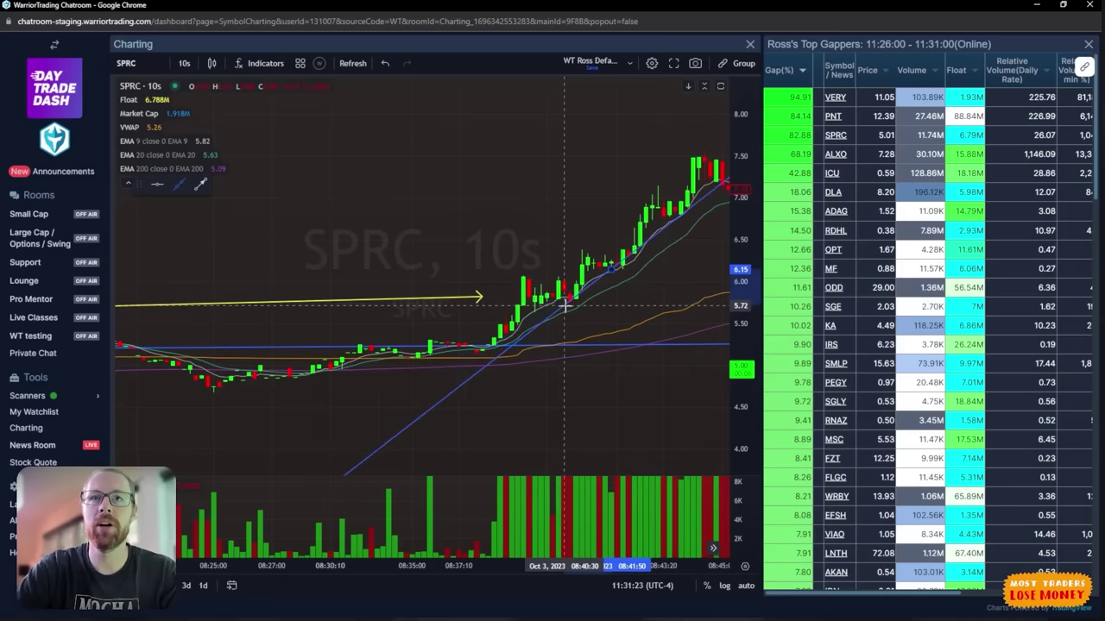
left_click(567, 305)
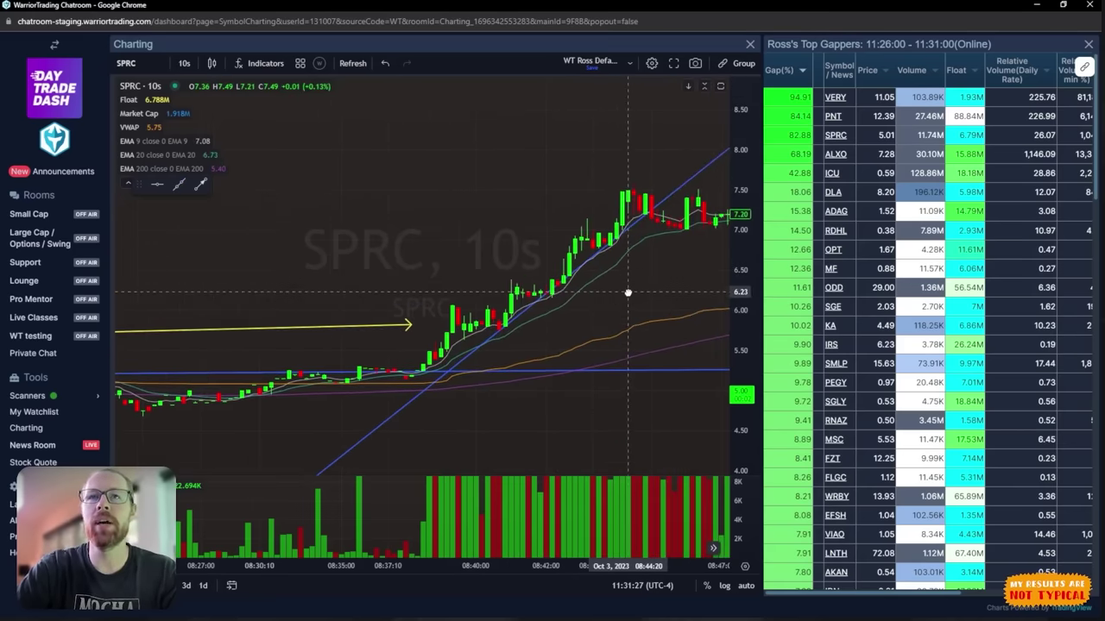
left_click(498, 332)
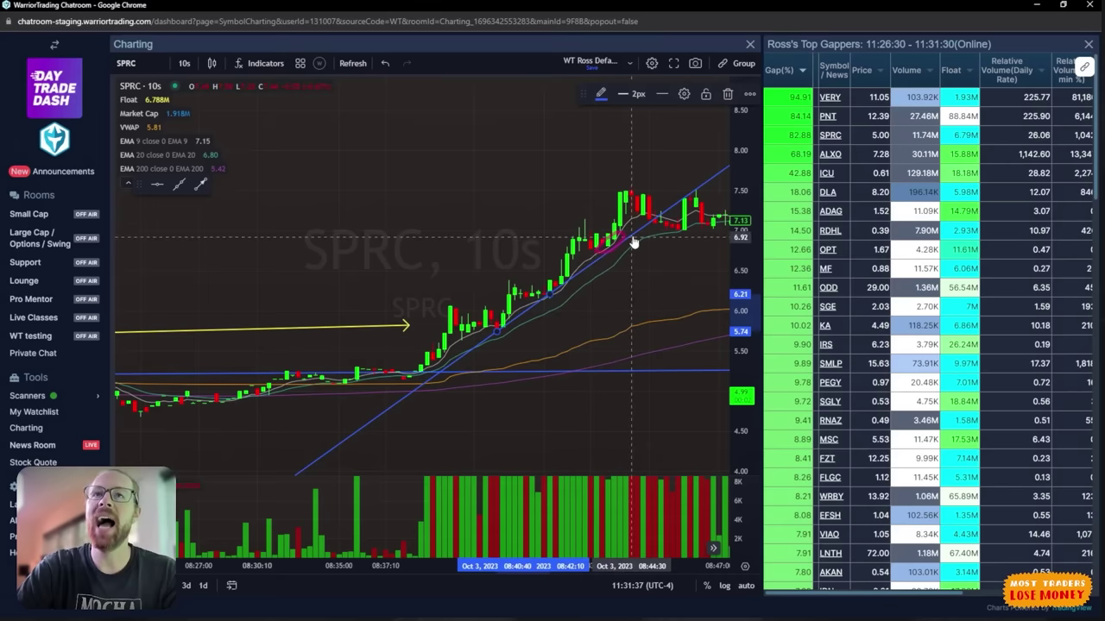
left_click(621, 238)
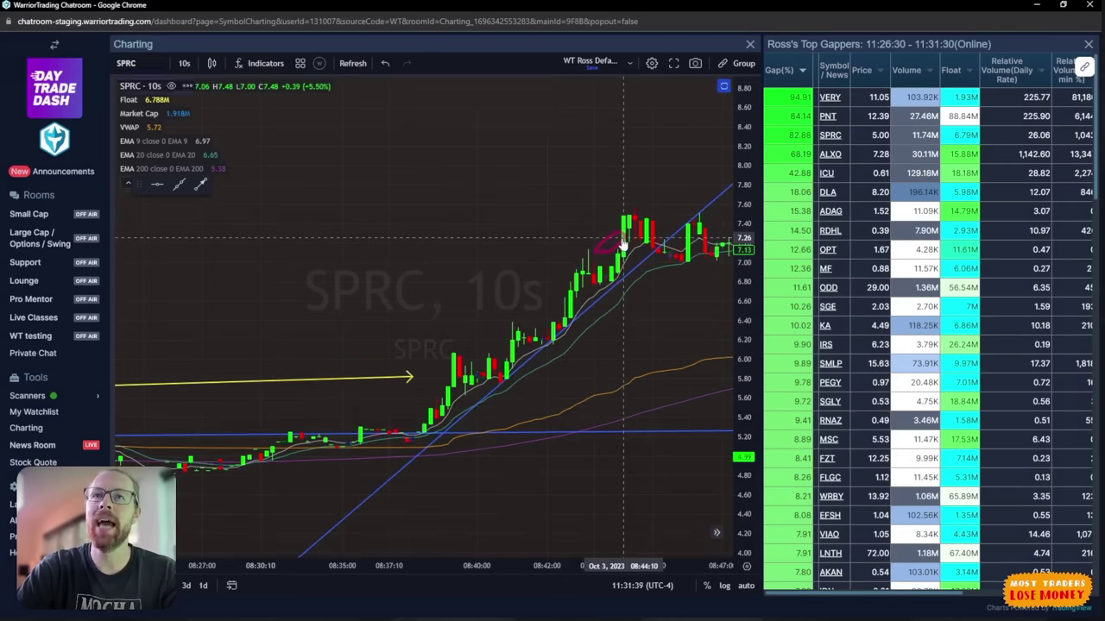
- Dismiss the chart settings that opened and restore the volume pane under the chart
double_click(623, 245)
key("Escape")
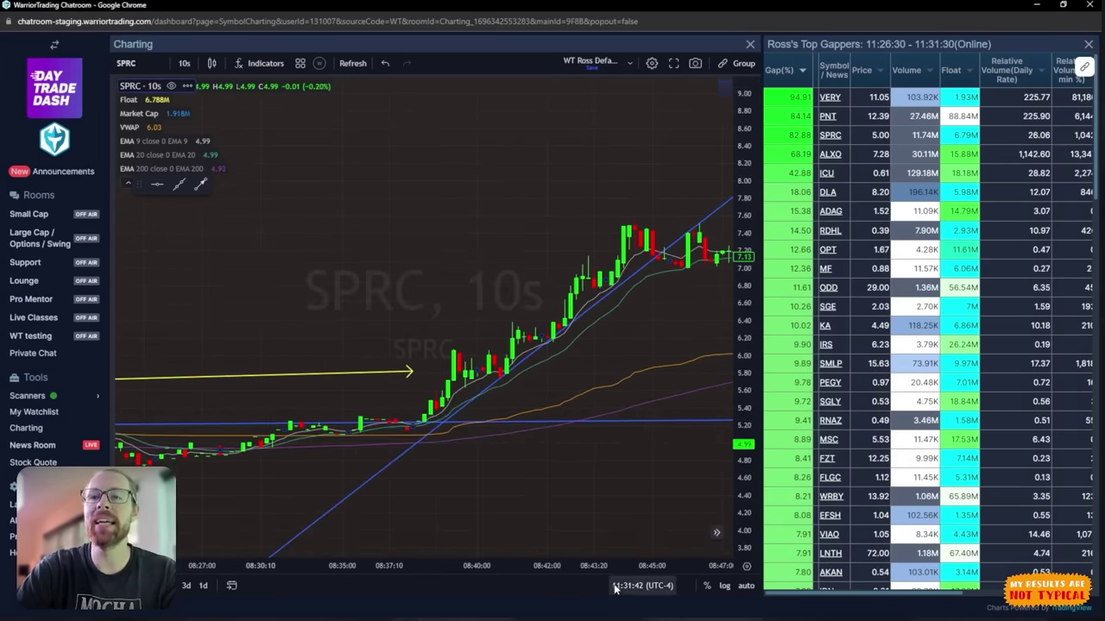
double_click(622, 487)
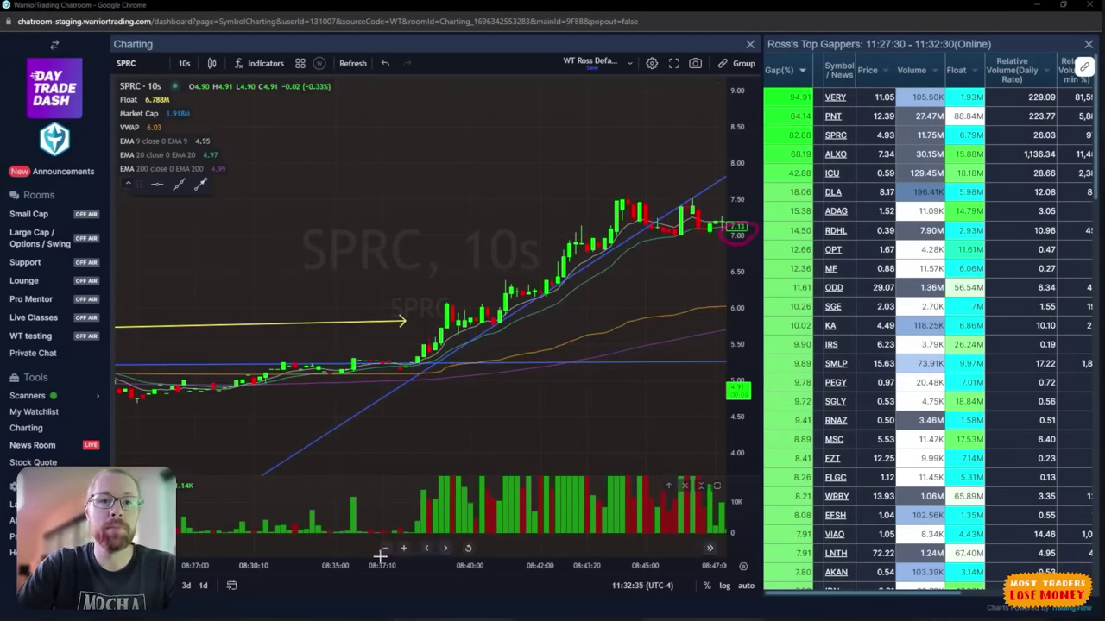
- Zoom in on the time axis and move the yellow arrow's tip onto the breakout candle
scroll(499, 552, "down", 3)
scroll(499, 556, "up", 2)
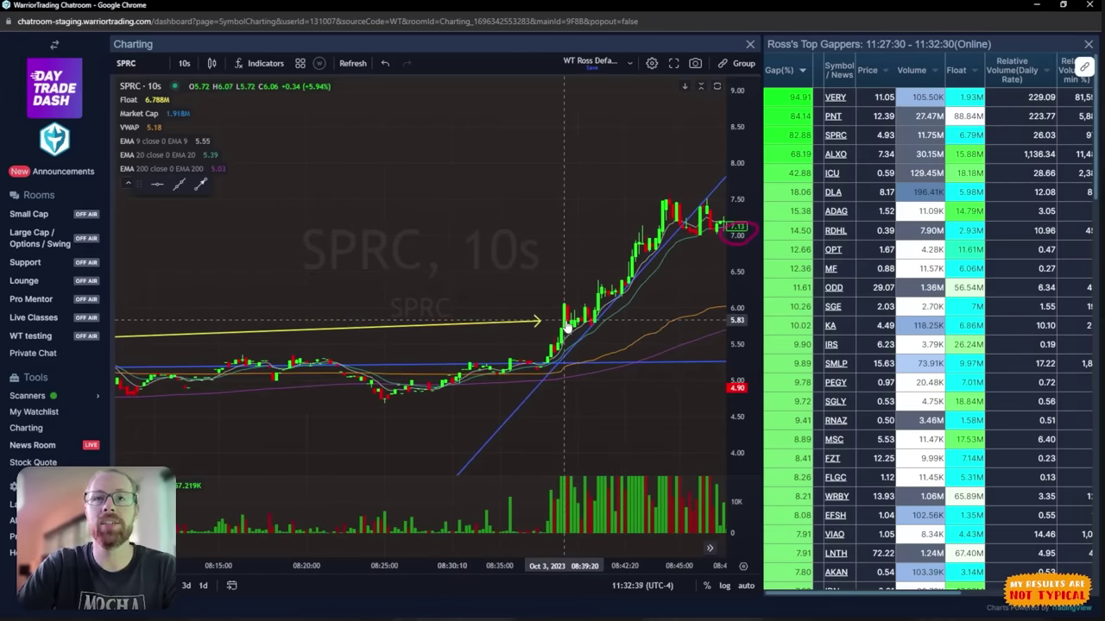
scroll(484, 569, "up", 2)
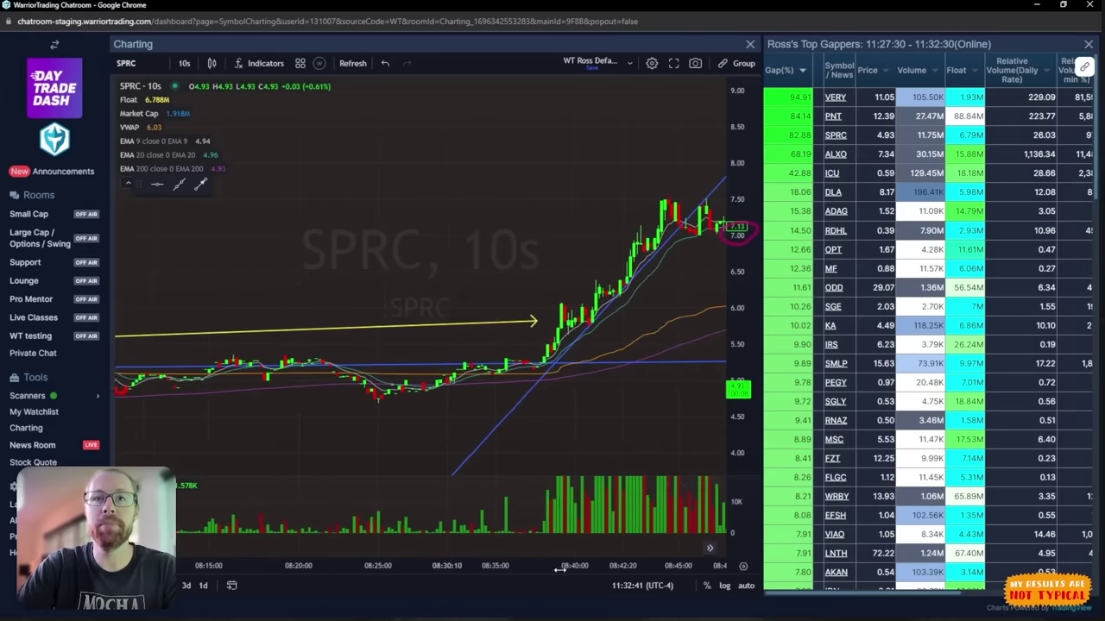
scroll(484, 569, "up", 2)
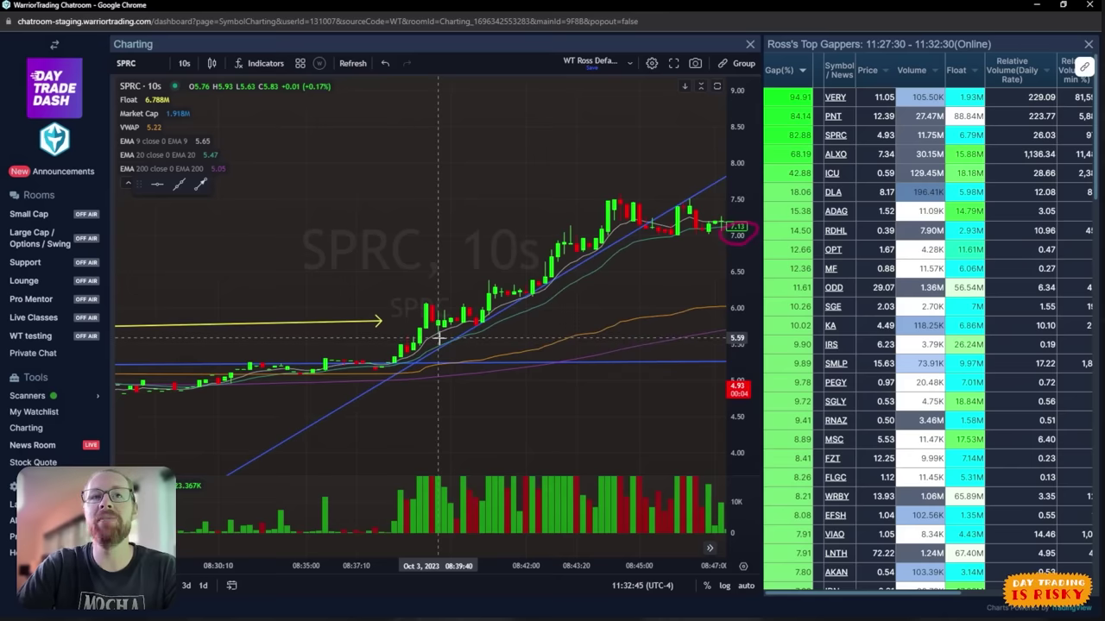
left_click_drag(380, 321, 420, 328)
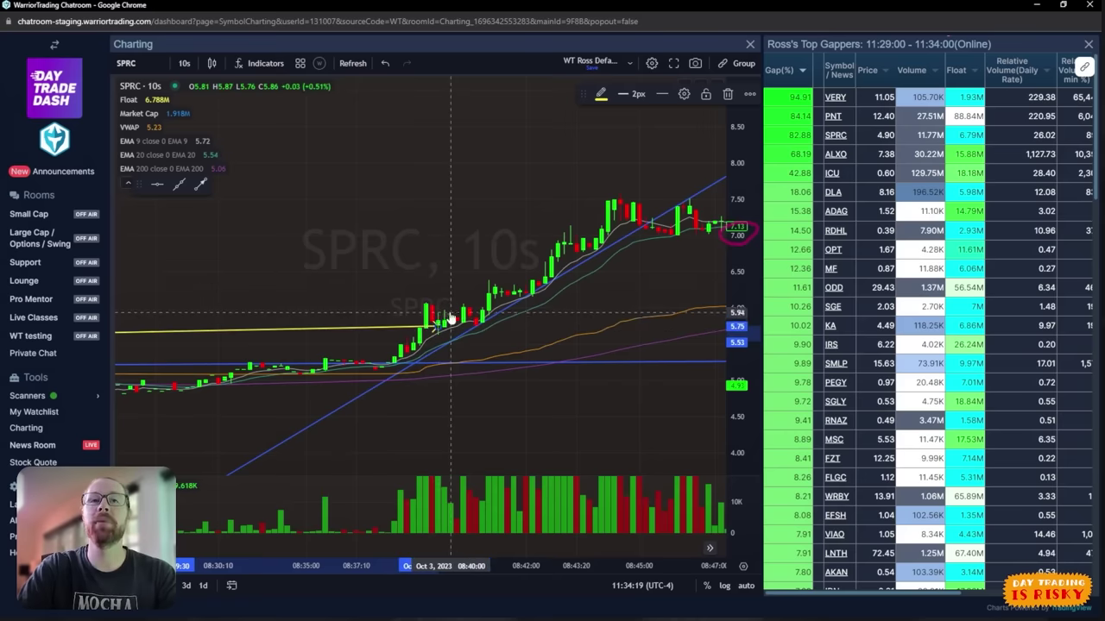
- Raise the yellow arrow to the breakout level and add pink marks at three dips and the recent high
left_click_drag(422, 331, 455, 312)
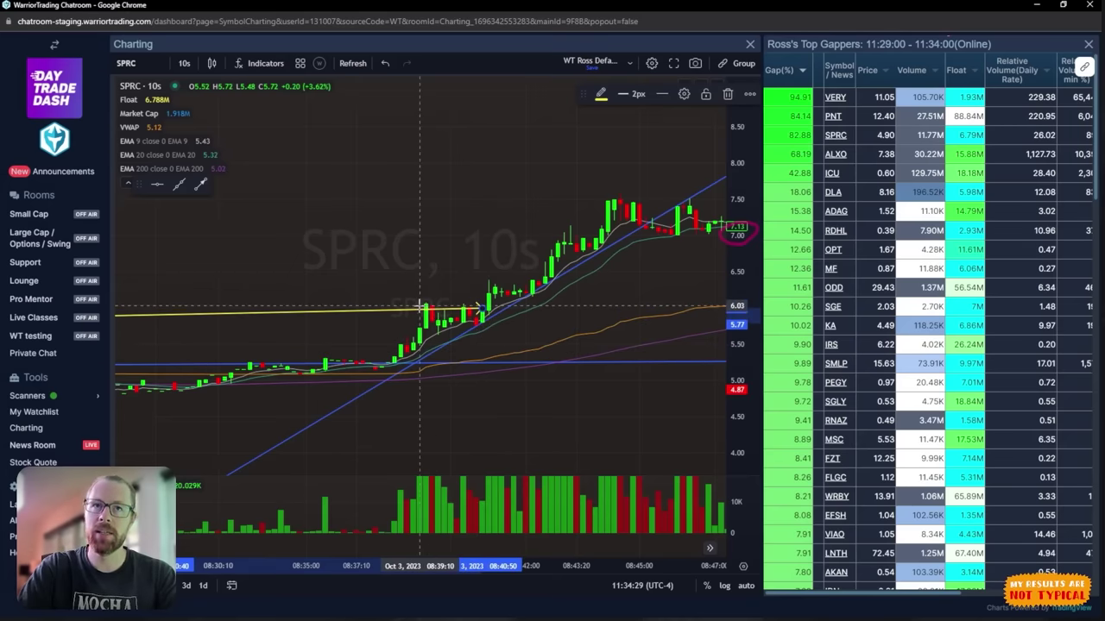
left_click_drag(415, 301, 454, 307)
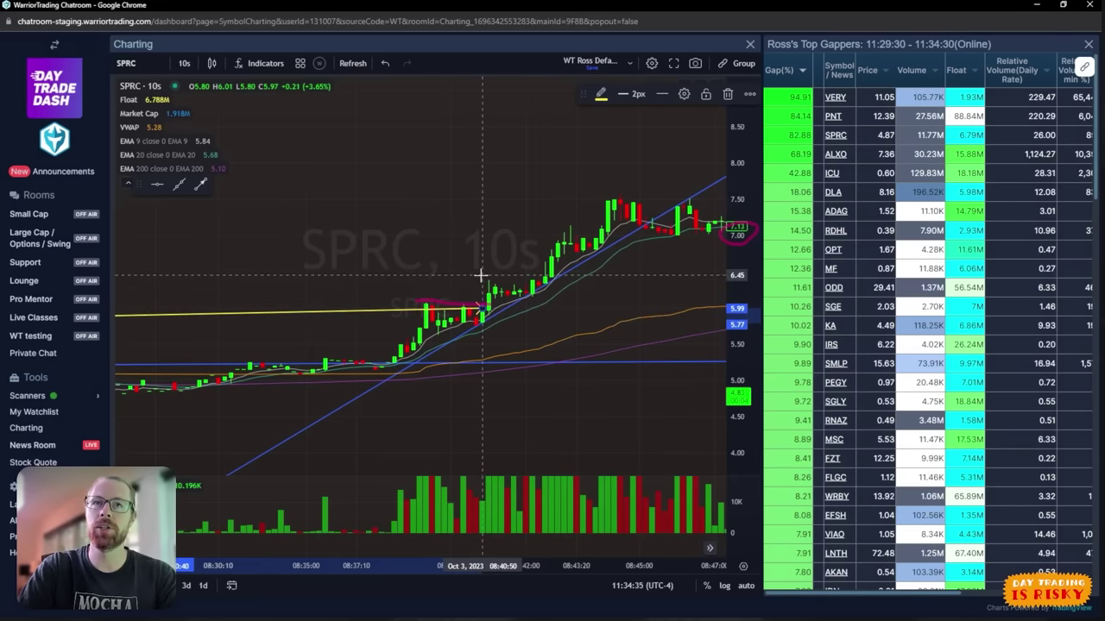
left_click_drag(481, 276, 494, 283)
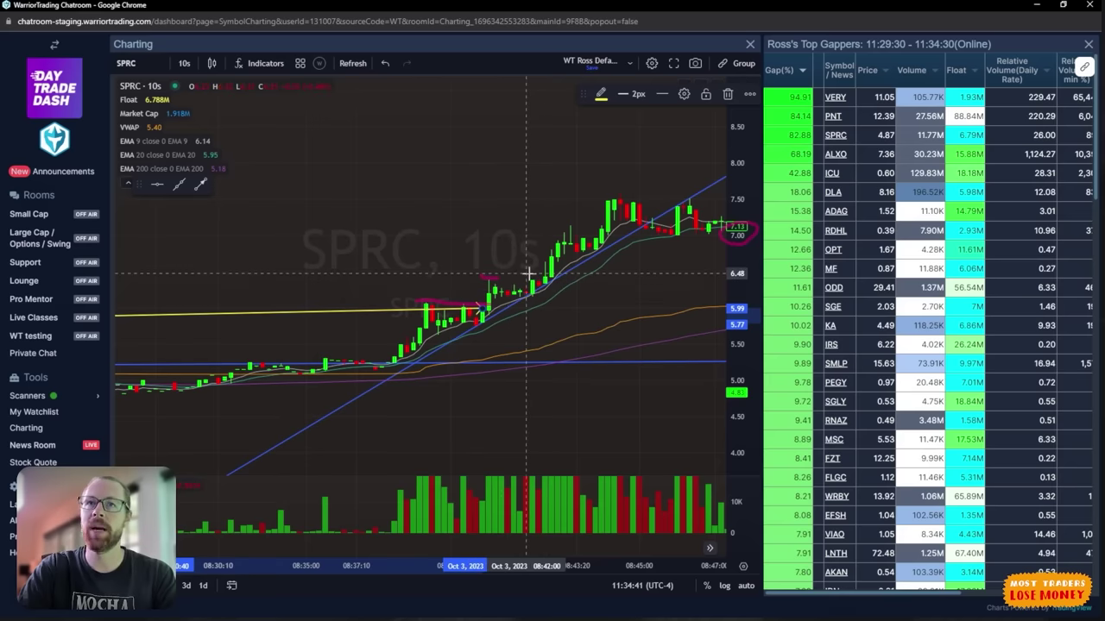
left_click_drag(530, 276, 549, 285)
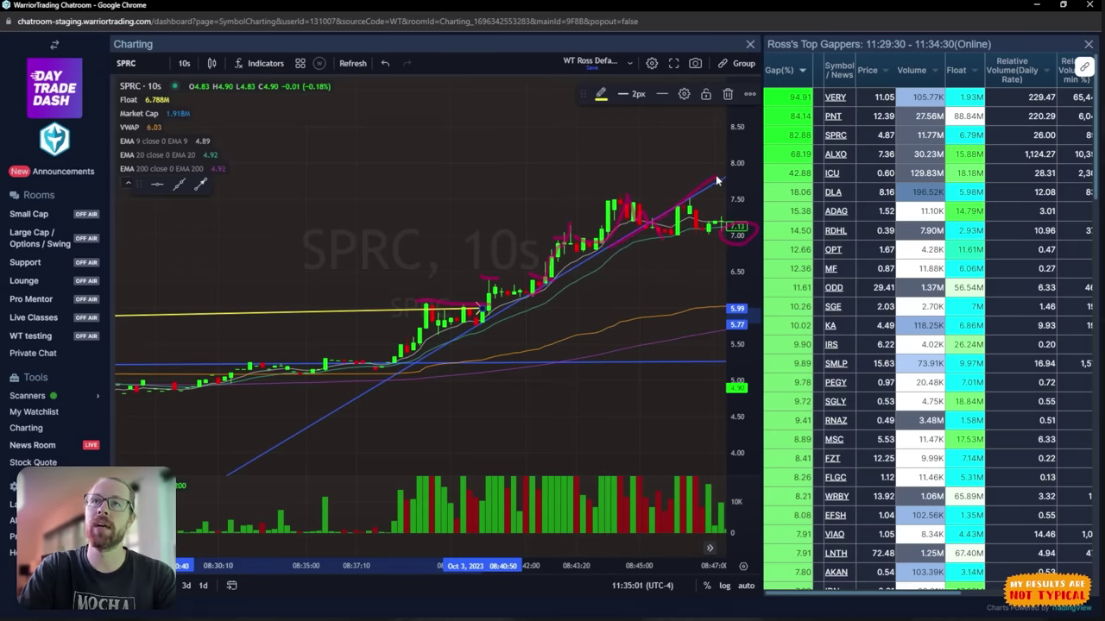
mouse_move(702, 186)
left_mouse_down()
mouse_move(675, 209)
mouse_move(703, 183)
mouse_move(690, 207)
left_mouse_up()
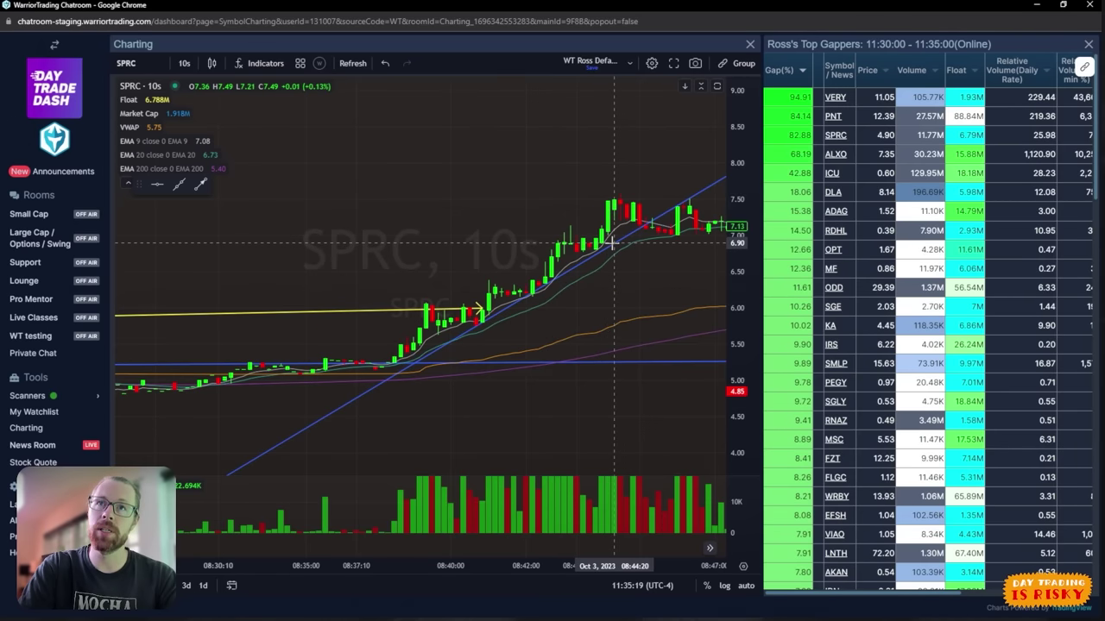
- Clone the blue rising trend line into a parallel copy above the candles, forming an ascending channel
left_click(612, 250)
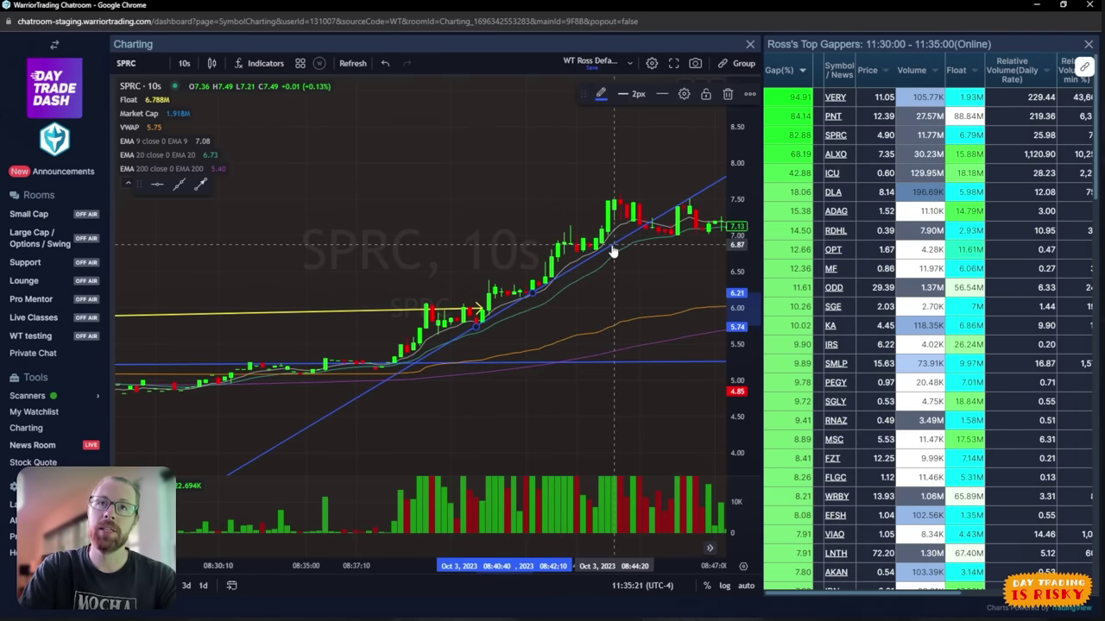
mouse_move(612, 250)
left_mouse_down()
mouse_move(518, 272)
mouse_move(510, 254)
left_mouse_up()
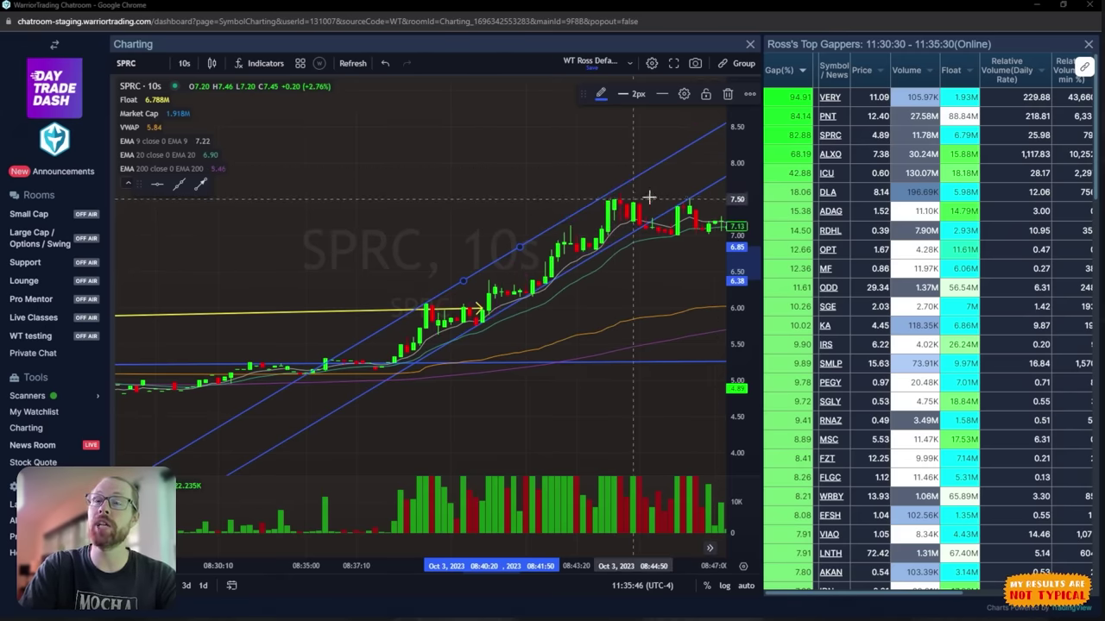
- Delete the pink scribbles, pan to the later spike near 7.70, and sketch over sideways candles
key("Delete")
mouse_move(671, 286)
left_mouse_down()
mouse_move(604, 220)
mouse_move(592, 260)
left_mouse_up()
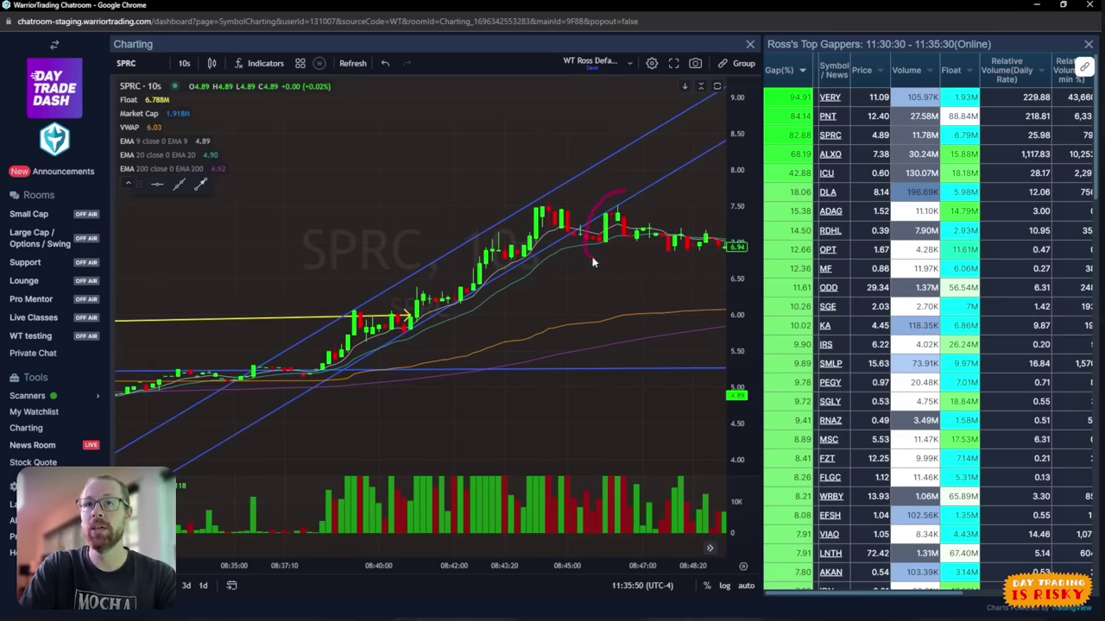
left_click_drag(679, 209, 618, 207)
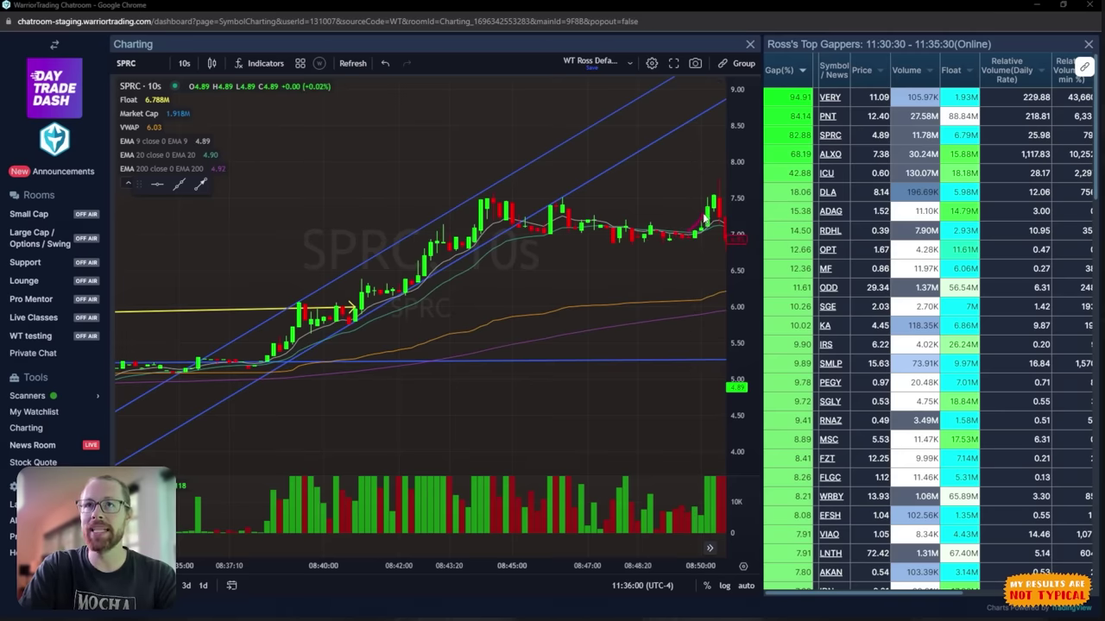
mouse_move(705, 220)
left_mouse_down()
mouse_move(606, 212)
mouse_move(715, 201)
mouse_move(722, 112)
left_mouse_up()
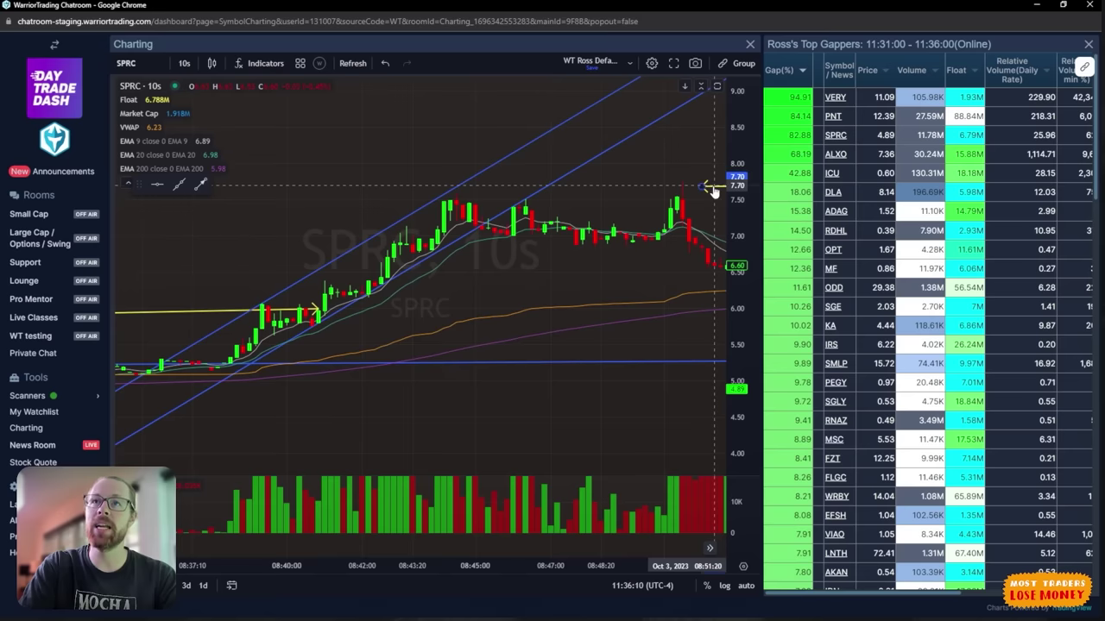
- Mark the best exit at the 7.69 high with a yellow arrow, add a pink plunge stroke, and pan to the fade
left_click(694, 187)
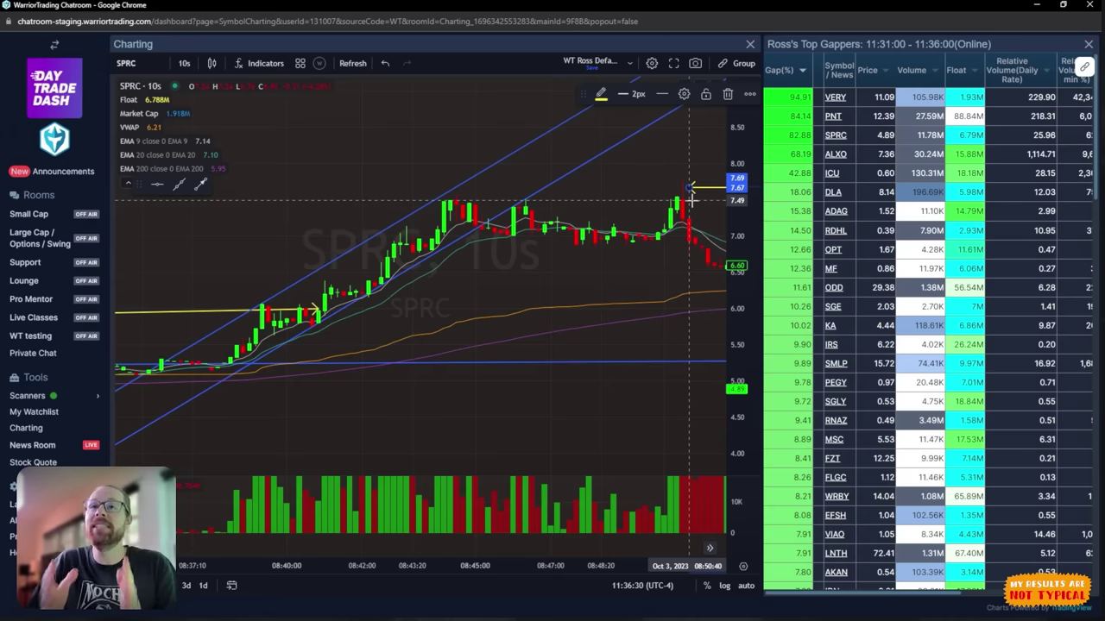
left_click(671, 280)
mouse_move(682, 255)
left_mouse_down()
mouse_move(690, 232)
mouse_move(696, 354)
mouse_move(718, 363)
left_mouse_up()
left_click_drag(661, 266, 298, 268)
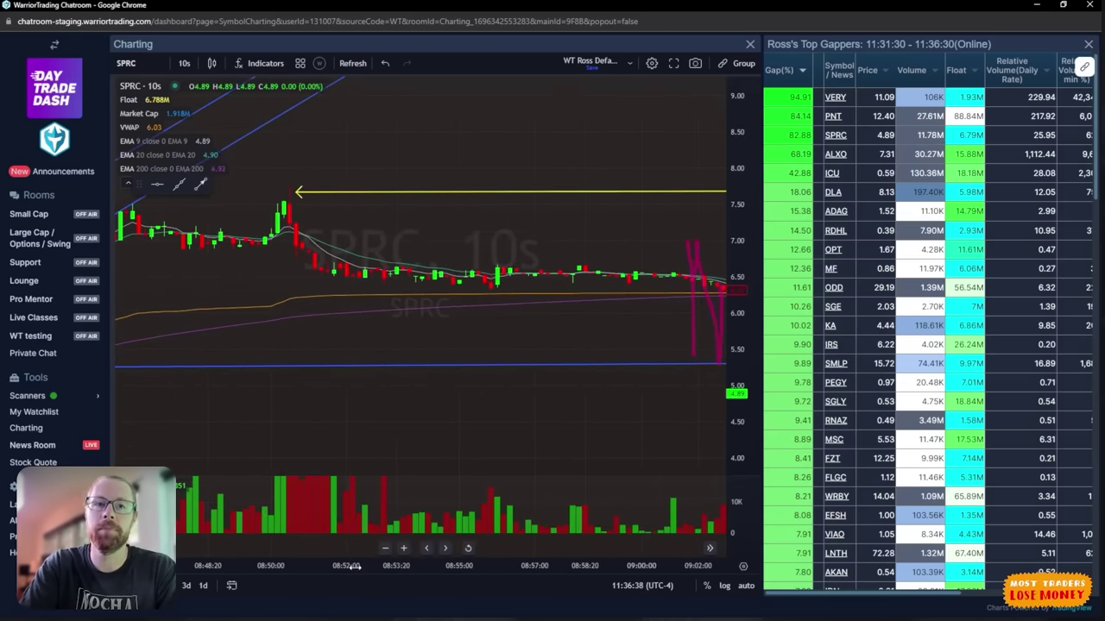
- Zoom out and pan the SPRC chart back toward the earlier run-up candles
scroll(367, 535, "down", 5)
left_click_drag(730, 316, 661, 311)
left_click_drag(695, 268, 592, 251)
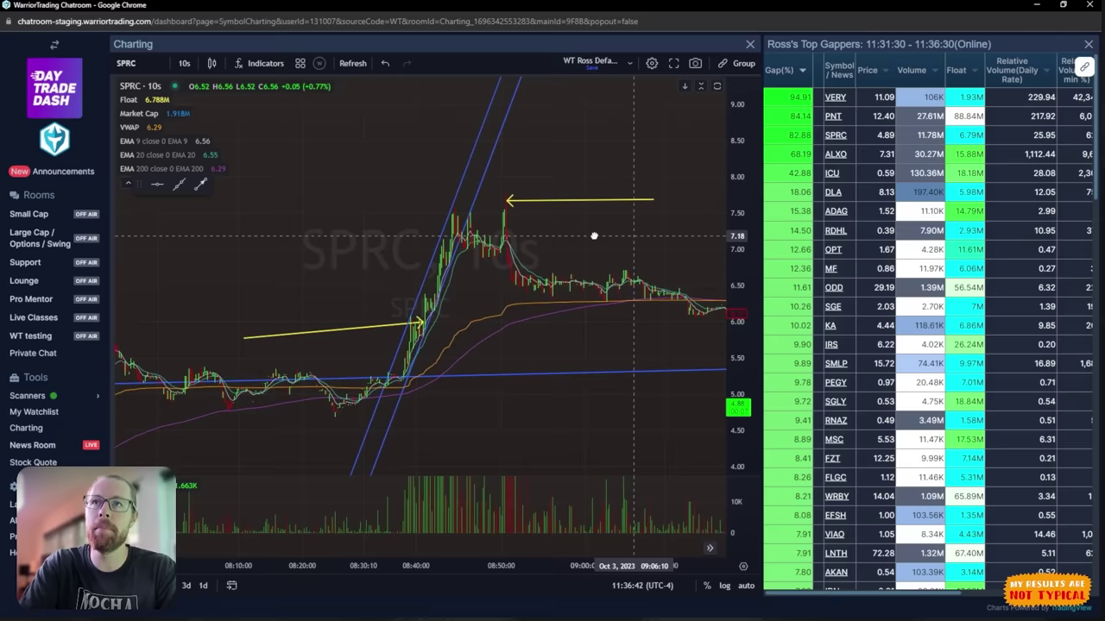
left_click_drag(486, 333, 694, 289)
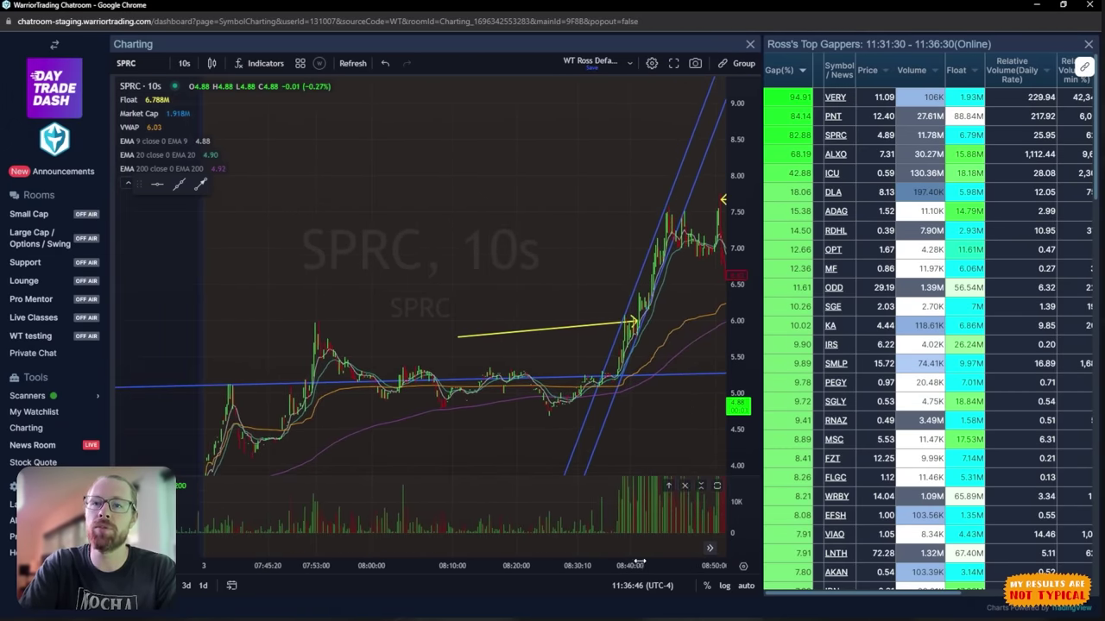
- Compress the price scale until the blue channel and both yellow arrows fit on screen
scroll(517, 543, "up", 3)
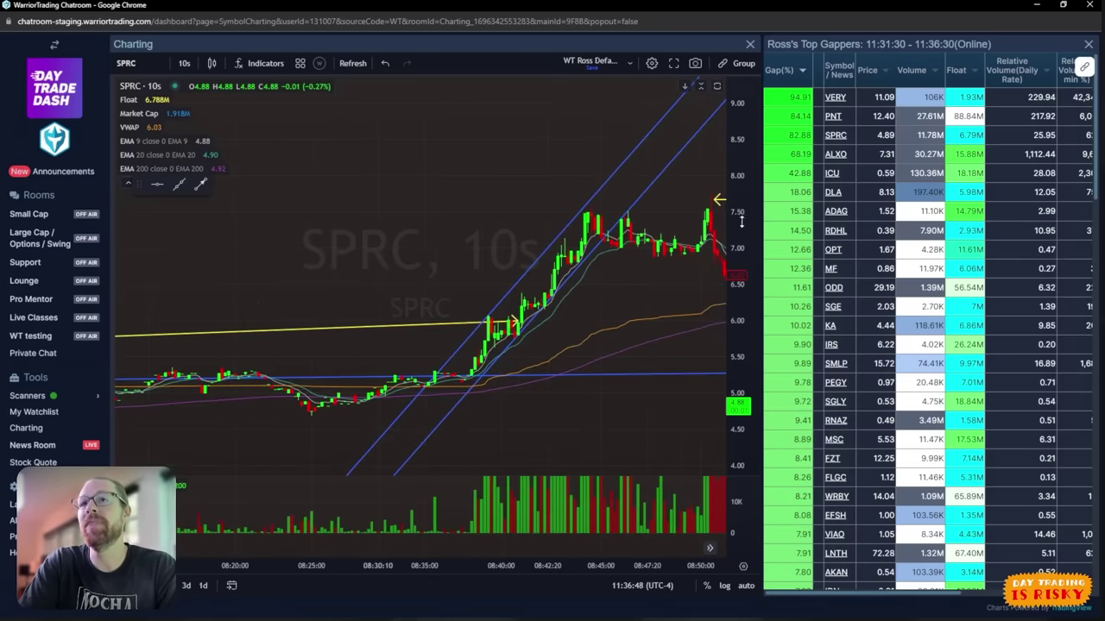
left_click_drag(745, 215, 750, 282)
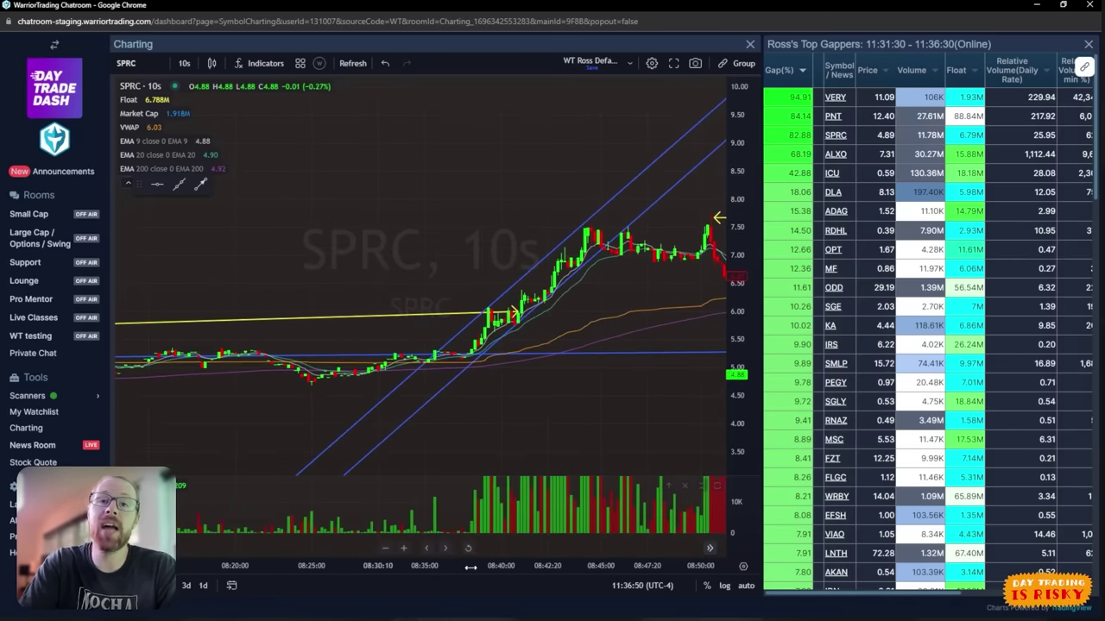
scroll(552, 513, "down", 2)
left_click_drag(740, 202, 742, 231)
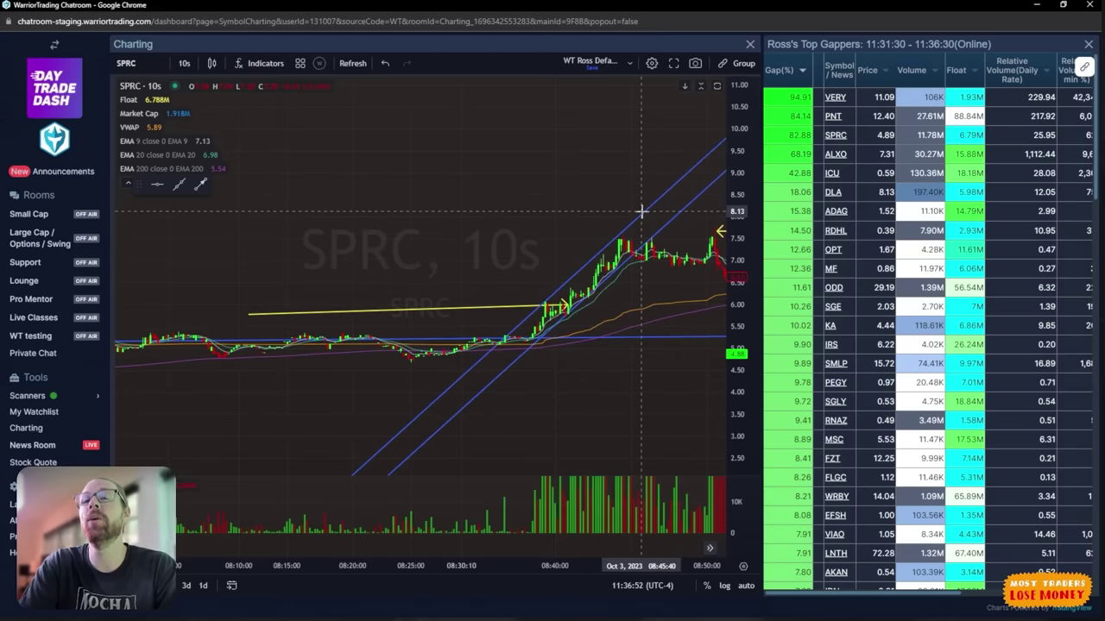